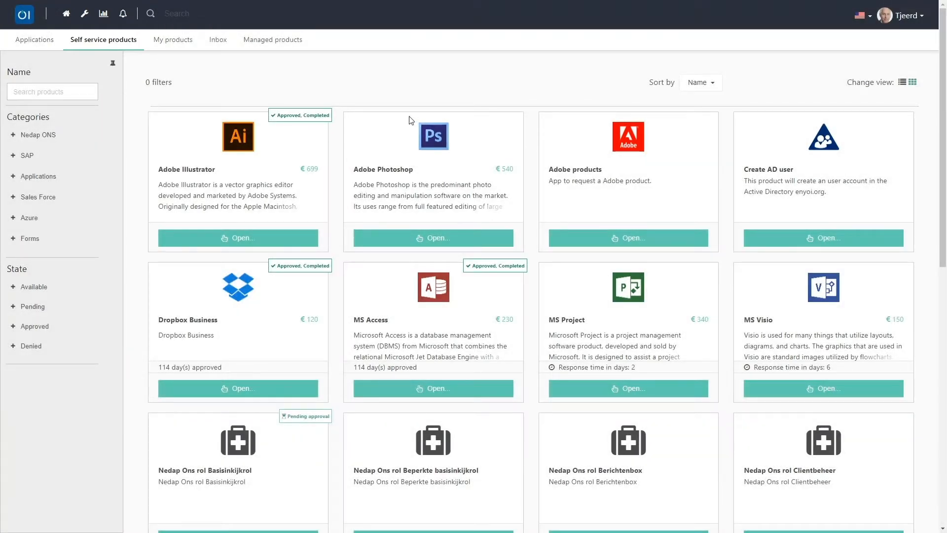
# - Draft an Adobe Photoshop request with a two-line HR-project comment and a 23 November 2018 return date
pyautogui.click(418, 240)
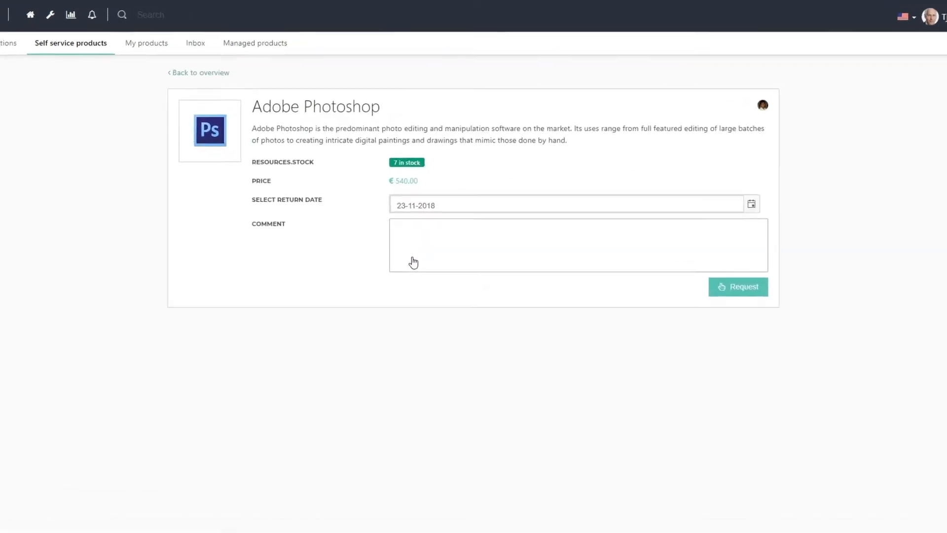
pyautogui.click(417, 239)
pyautogui.write('I need this item for the new HR project I am assigned to.')
pyautogui.press('Return')
pyautogui.write('Thank you')
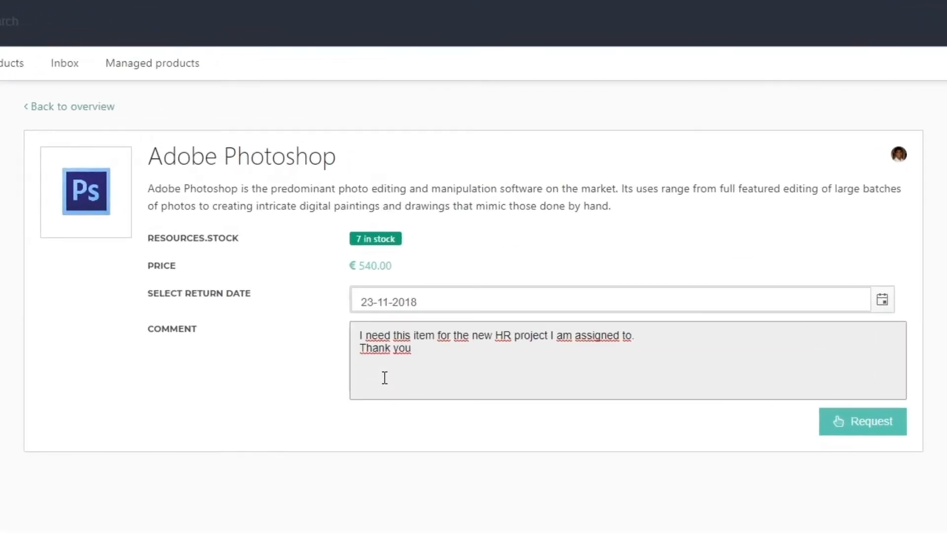
pyautogui.click(882, 305)
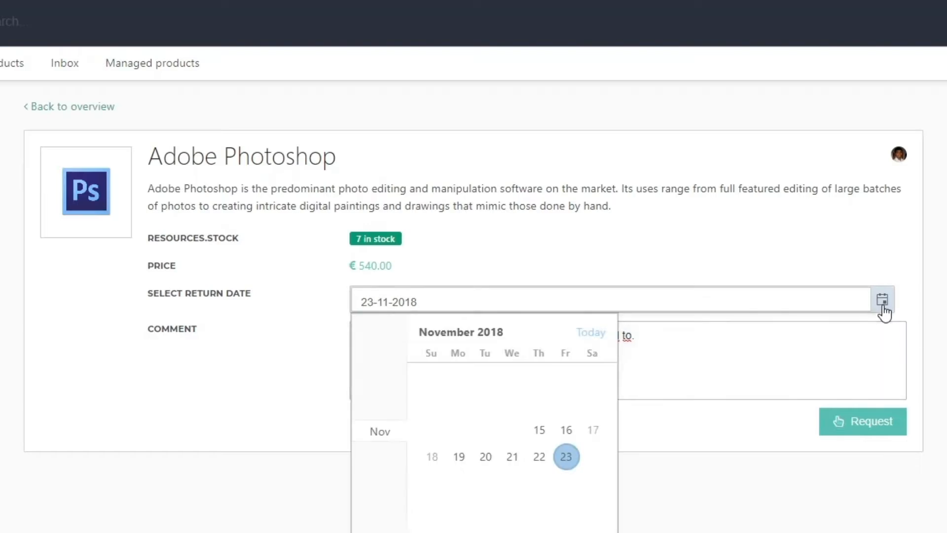
pyautogui.click(566, 458)
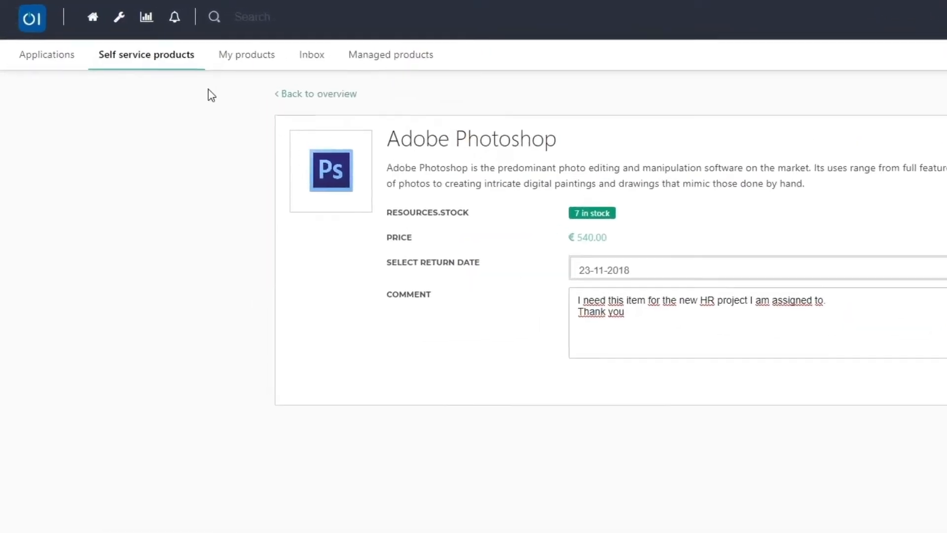
pyautogui.click(161, 58)
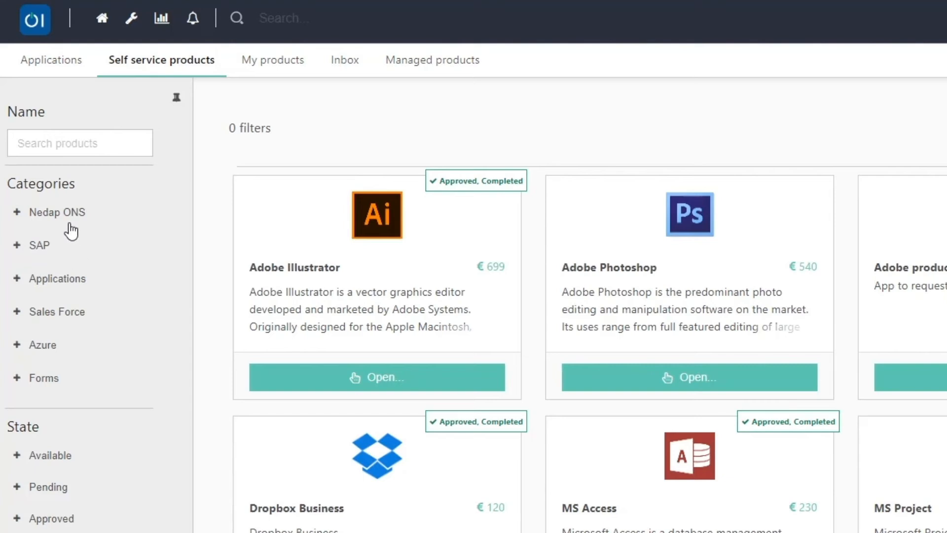
# - Filter to Forms and request Illustrator through Adobe products, pasting the HR-project comment
pyautogui.click(42, 379)
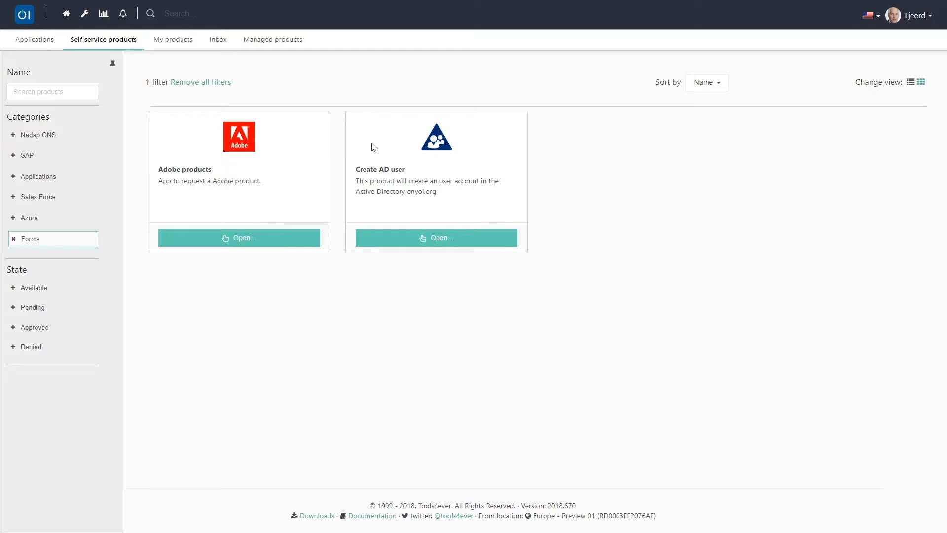
pyautogui.click(230, 240)
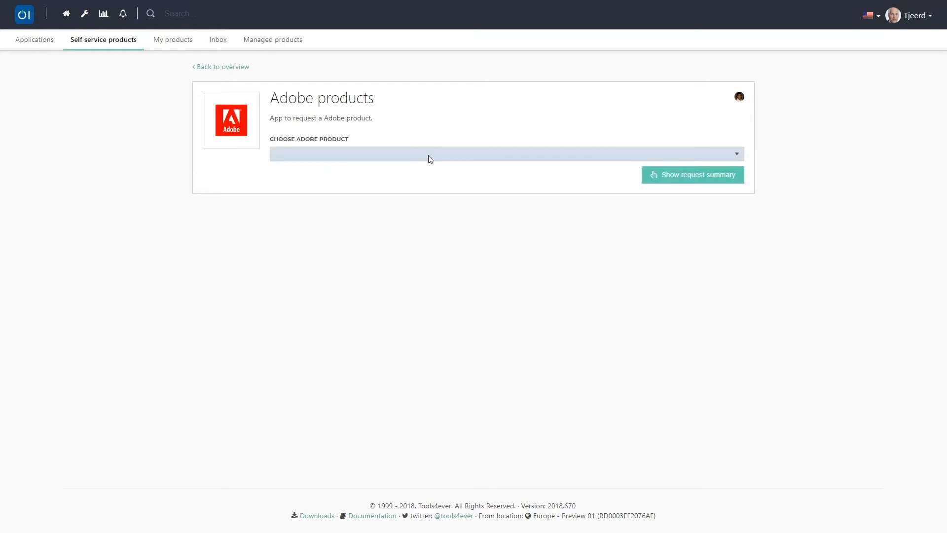
pyautogui.click(431, 160)
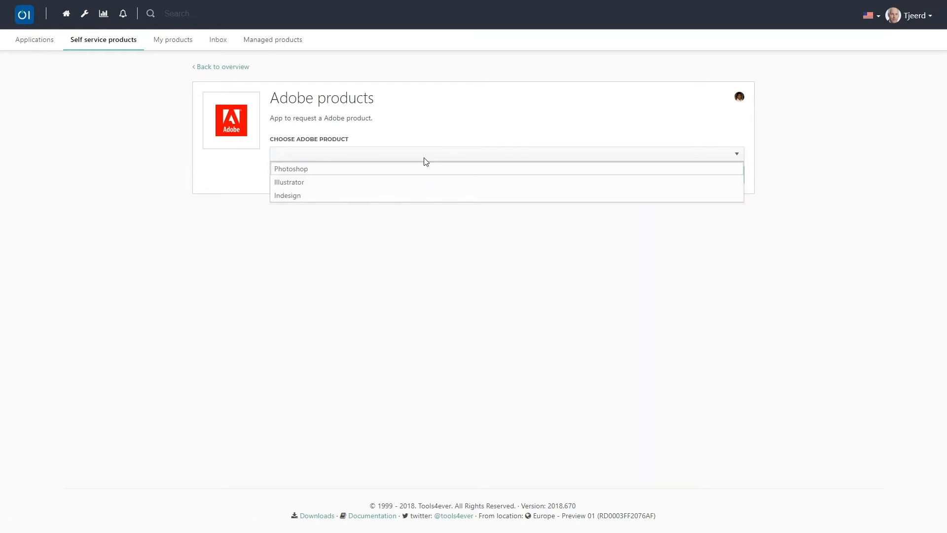
pyautogui.click(399, 186)
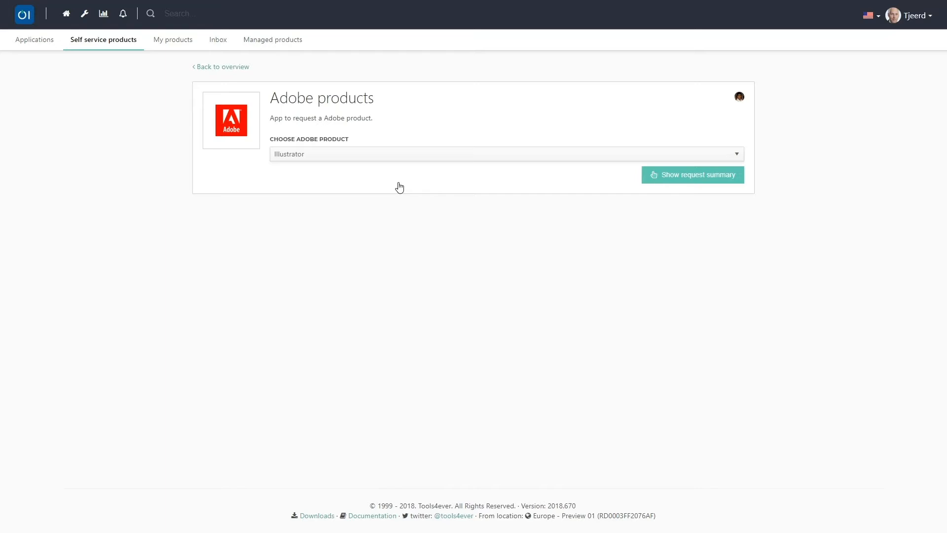
pyautogui.click(677, 180)
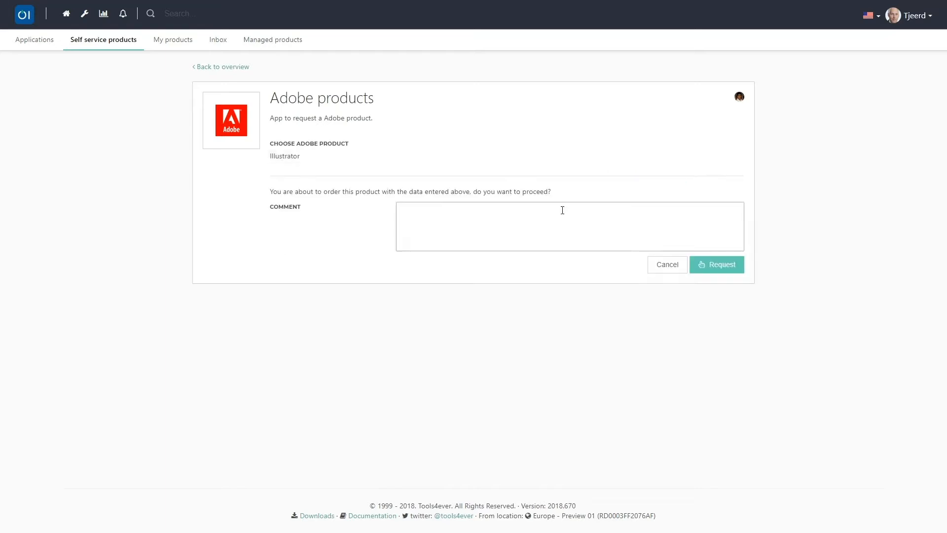
pyautogui.click(562, 210)
pyautogui.write('I need this item for the new HR project I am assigned to. Thank you')
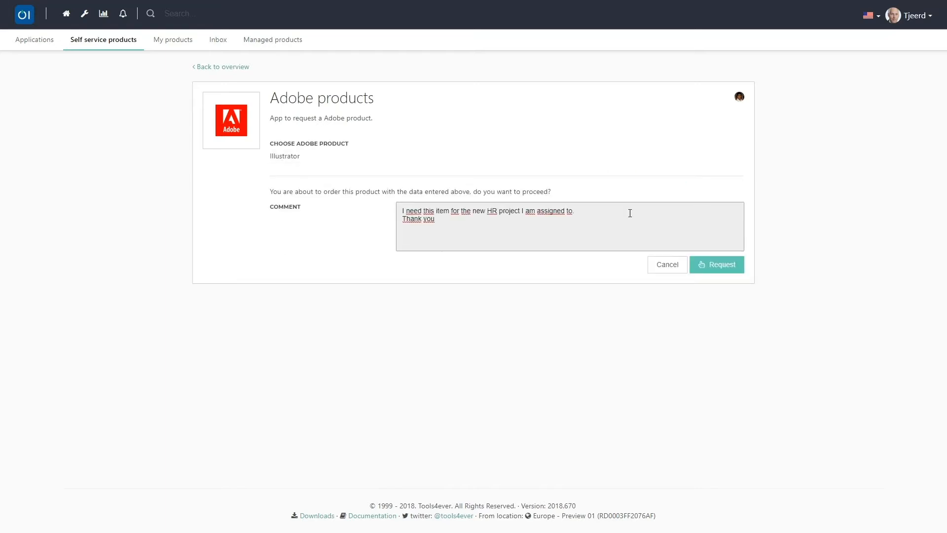
pyautogui.click(716, 270)
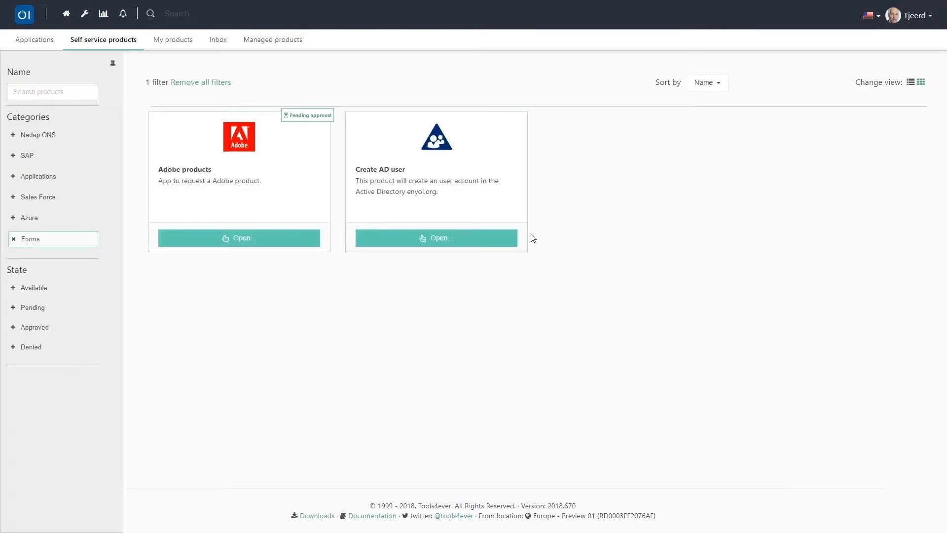
# - Fill in the new user's first and last name on the Create AD user form and choose France as the location
pyautogui.click(433, 241)
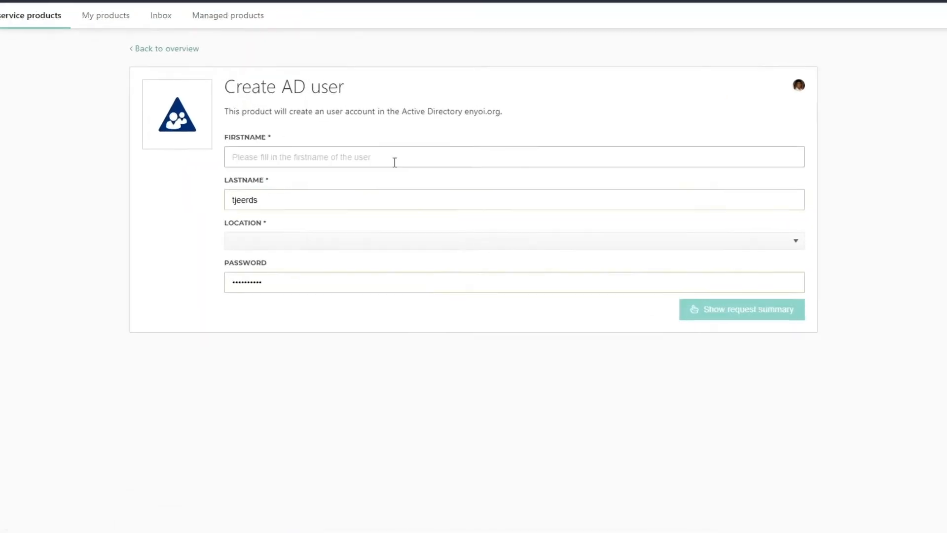
pyautogui.click(410, 158)
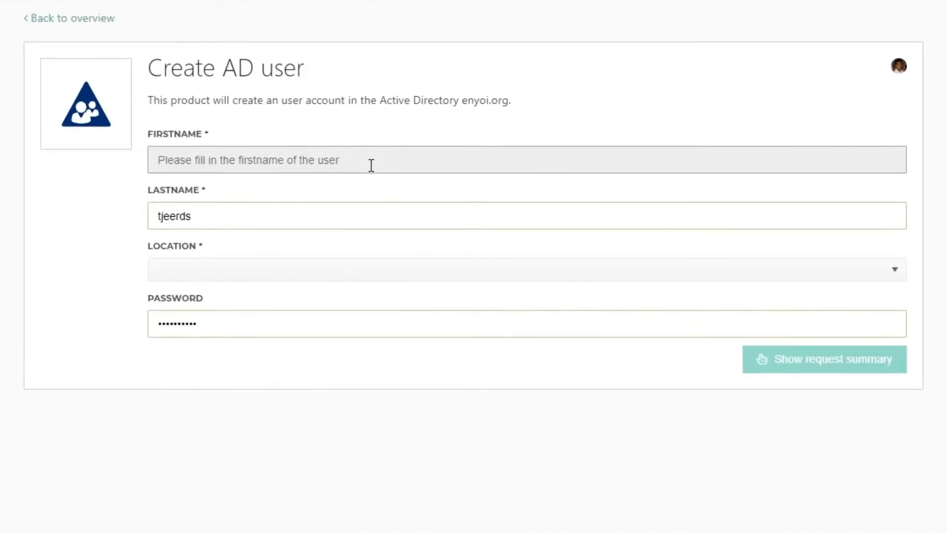
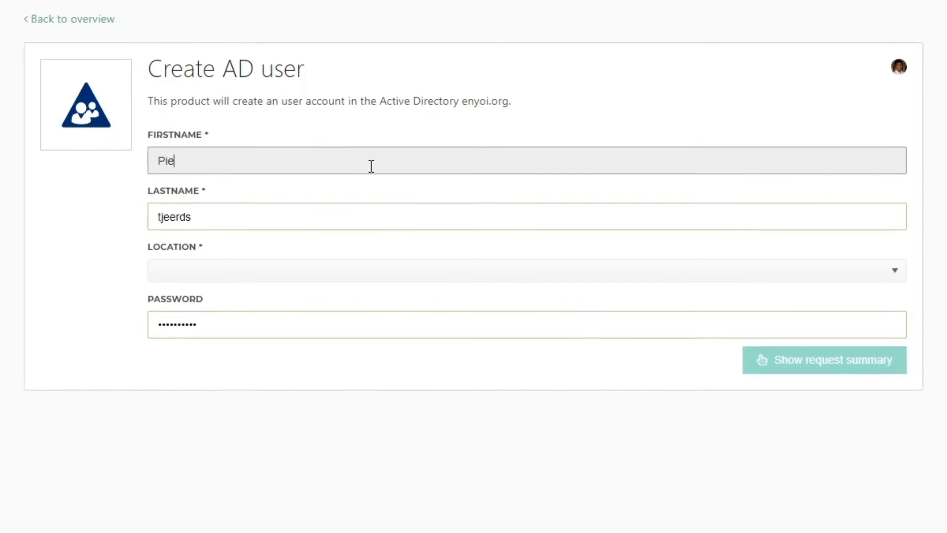
pyautogui.press('Tab')
pyautogui.press('Tab')
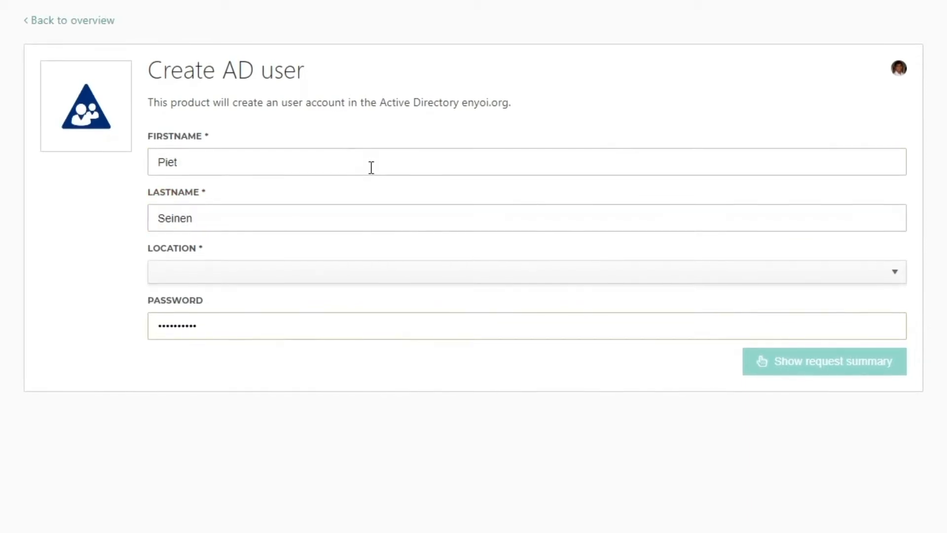
pyautogui.click(328, 273)
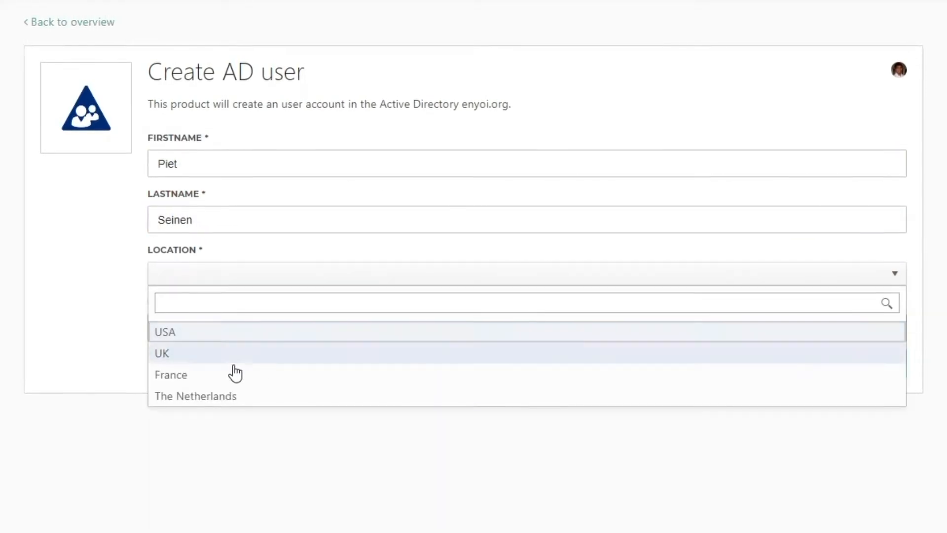
pyautogui.click(231, 388)
# - Review the request summary, paste the two-line comment, and submit the Create AD user request
pyautogui.click(273, 329)
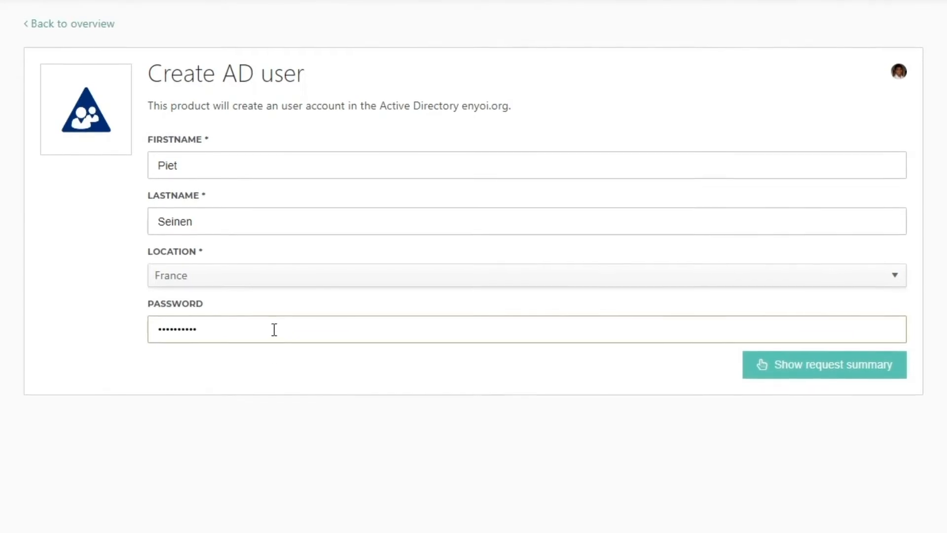
pyautogui.click(778, 368)
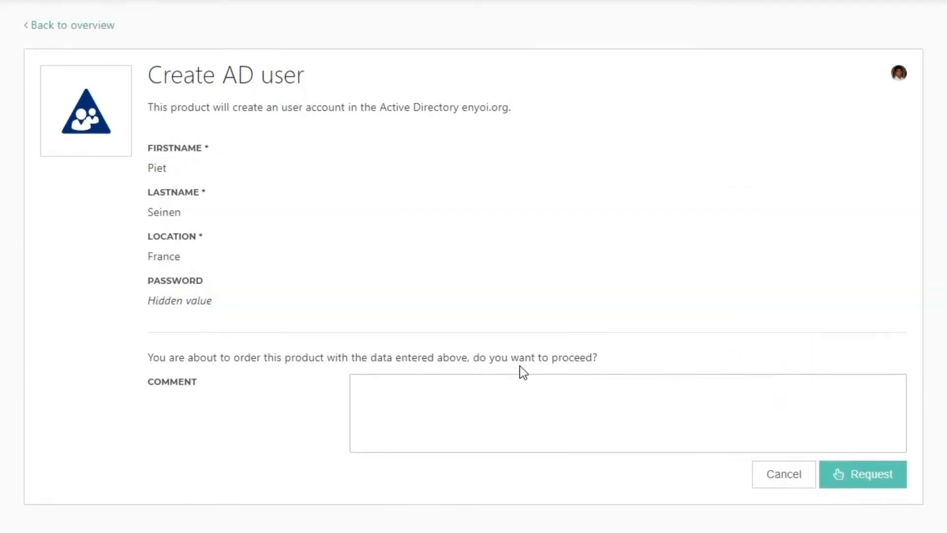
pyautogui.click(495, 394)
pyautogui.write('I need this item for the new HR project I am assigned to. Thank you')
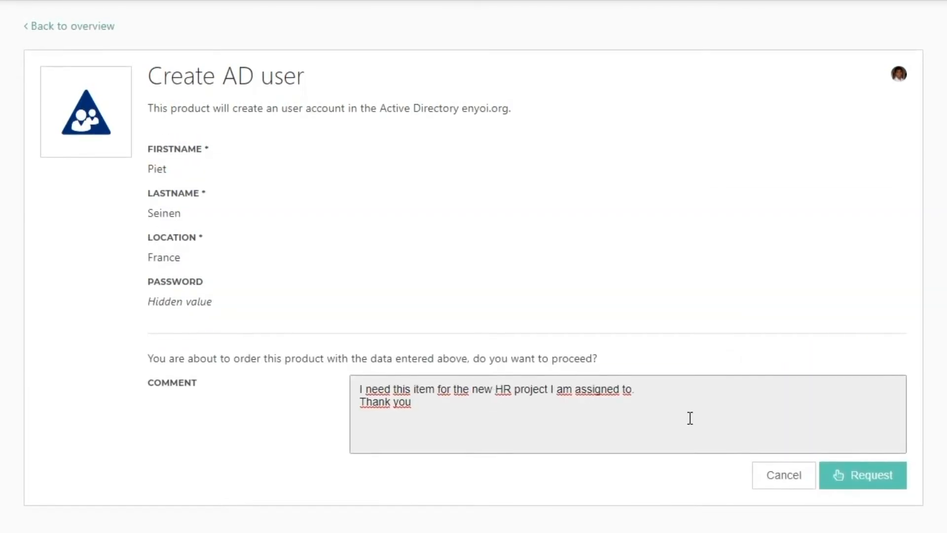
pyautogui.click(857, 477)
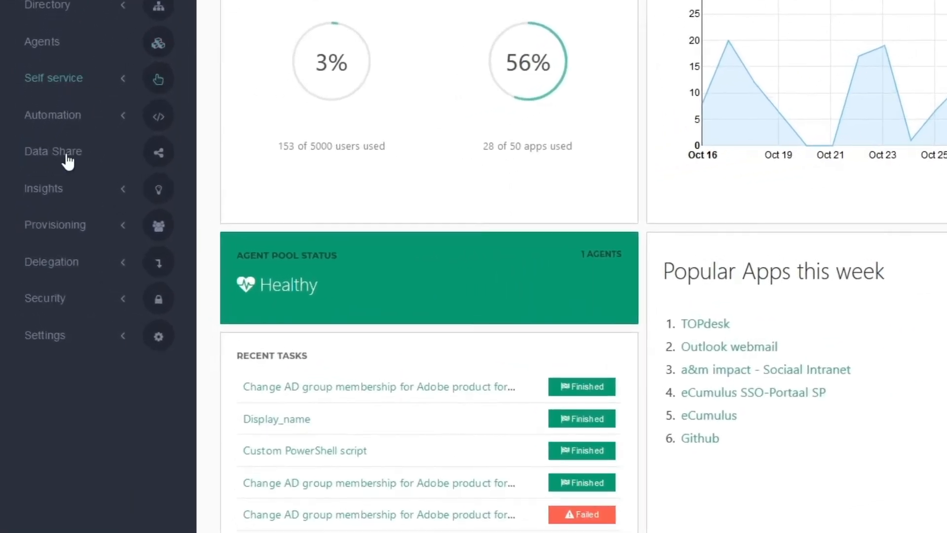
# - Open Task History under Automation in the admin portal
pyautogui.click(56, 121)
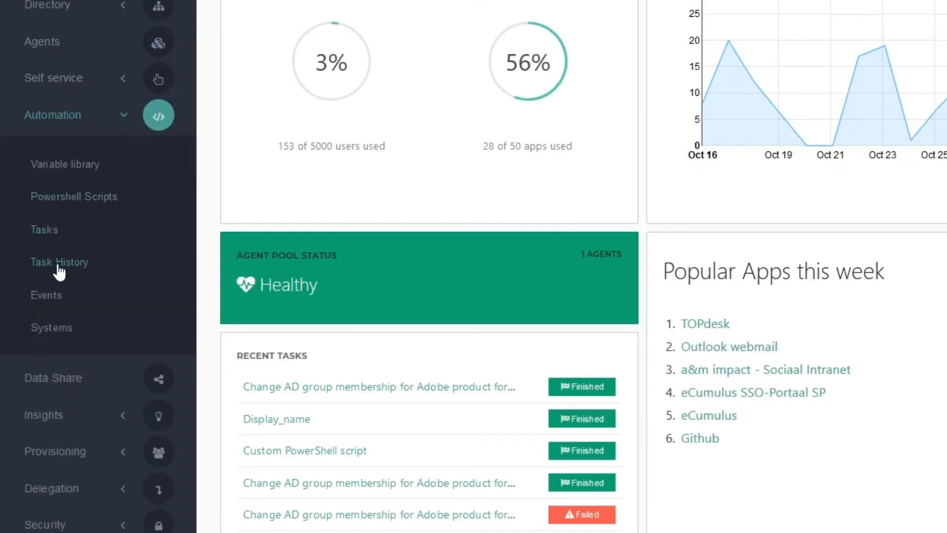
pyautogui.click(58, 266)
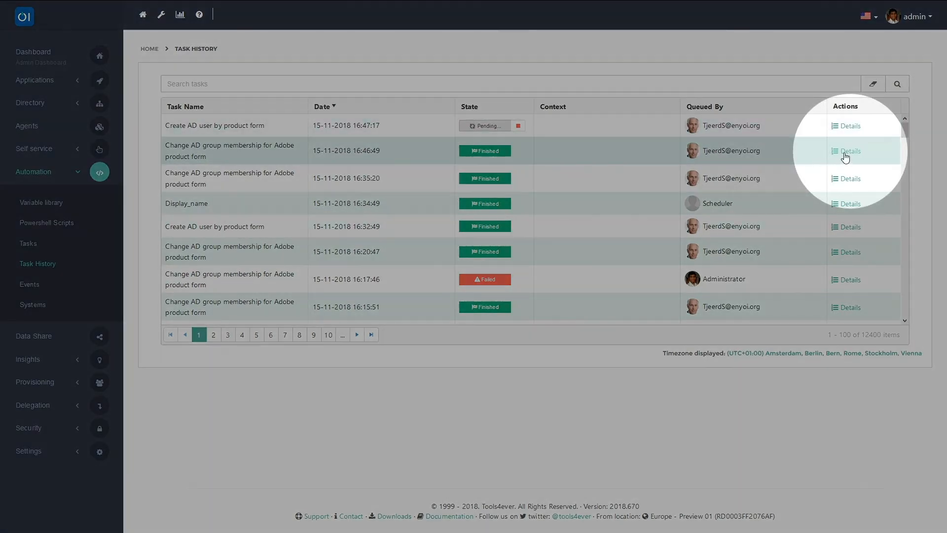
pyautogui.click(845, 153)
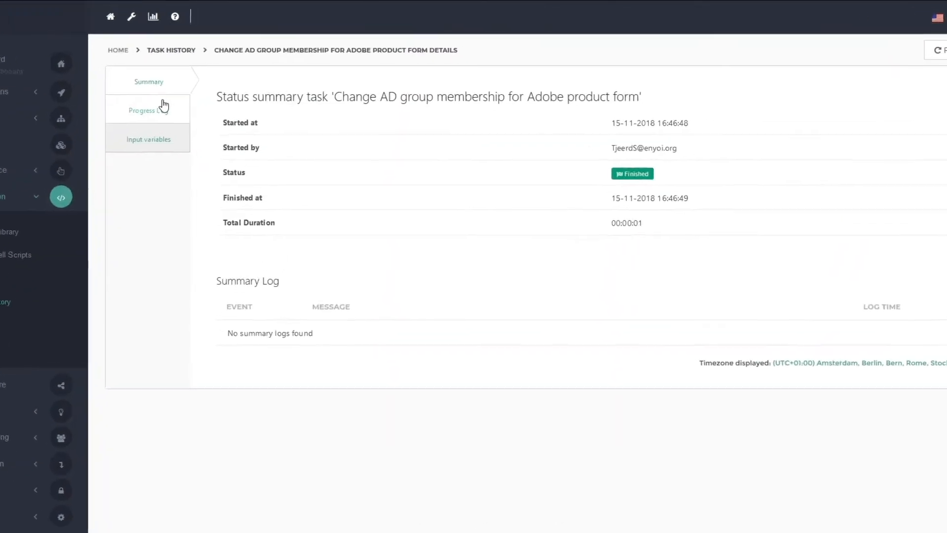
pyautogui.click(188, 96)
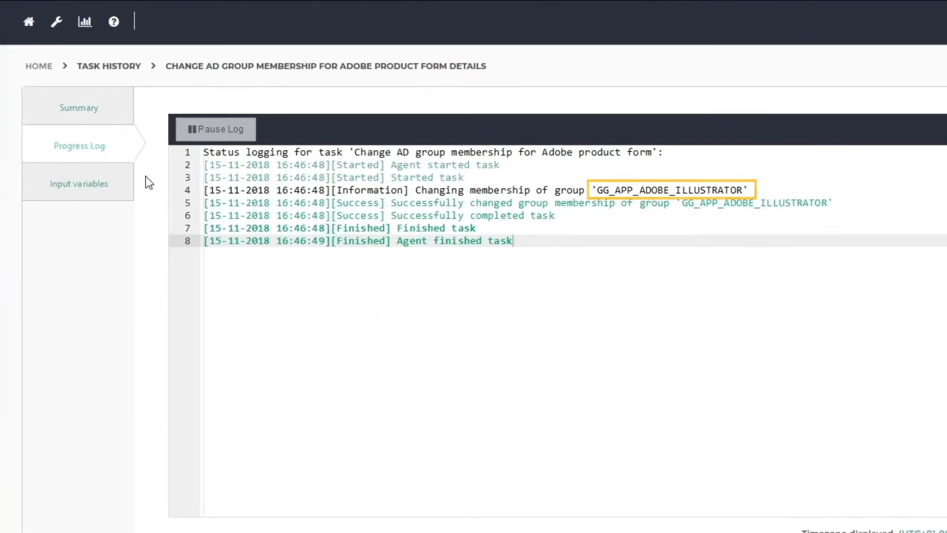
pyautogui.click(115, 179)
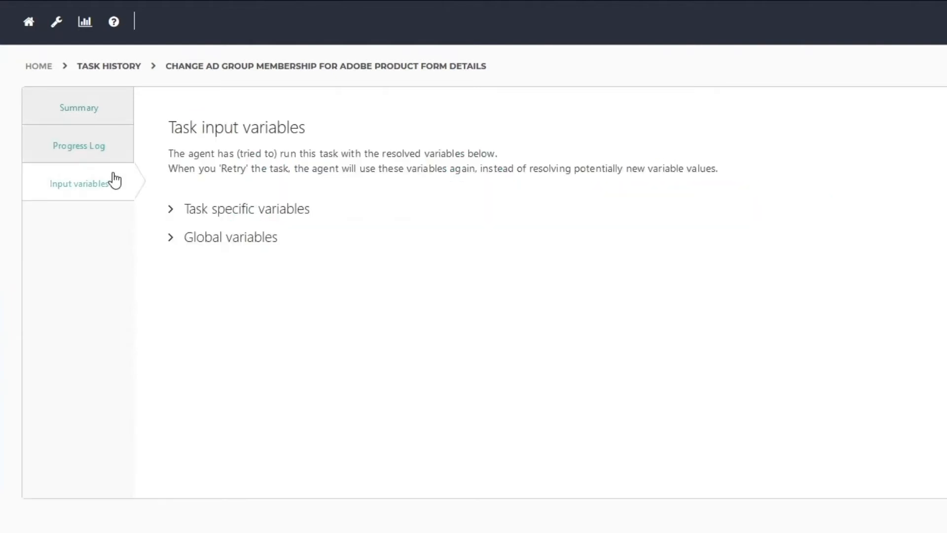
pyautogui.click(171, 210)
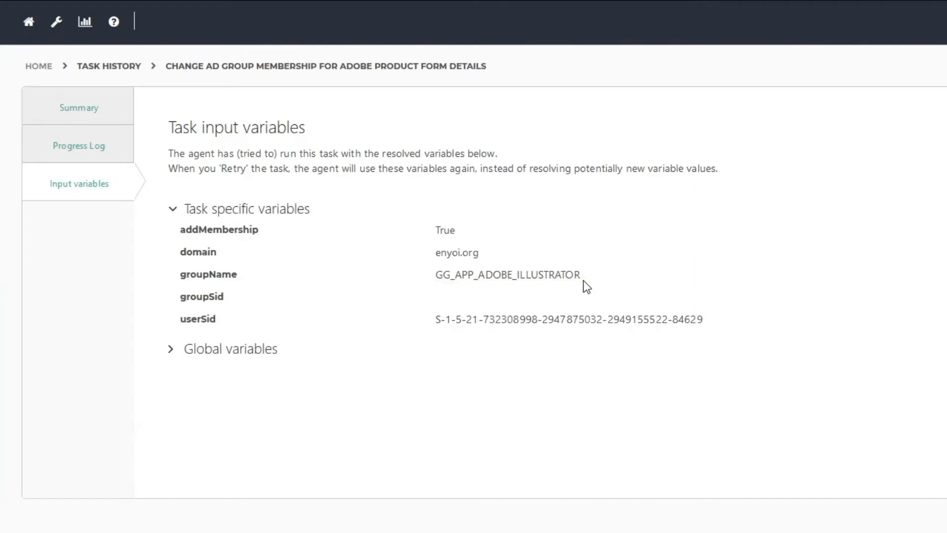
pyautogui.click(107, 67)
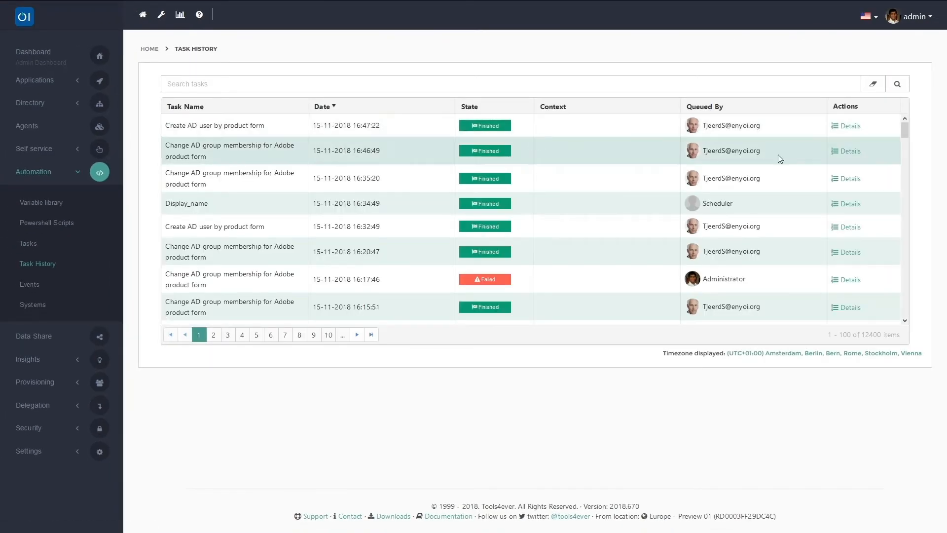
# - Inspect the task-specific input variables of the latest Create AD user by product form task
pyautogui.click(847, 129)
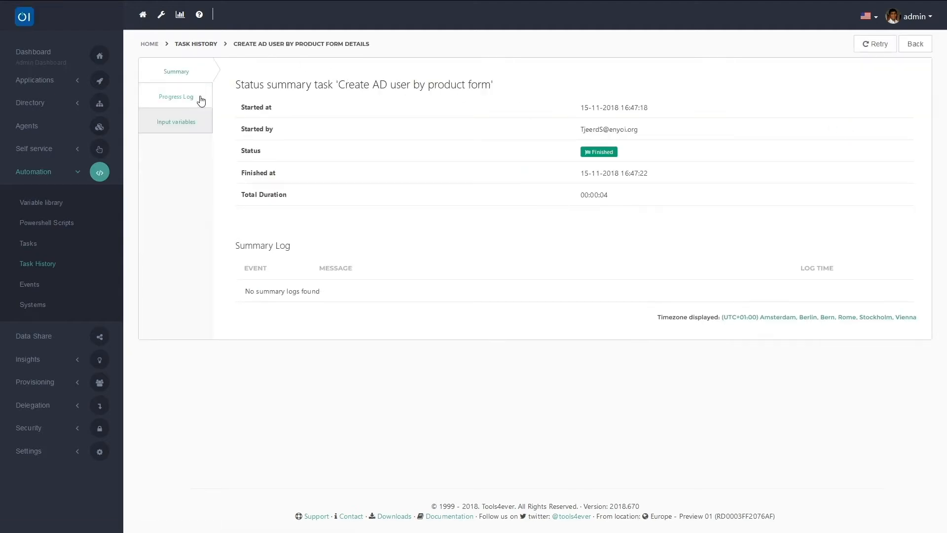
pyautogui.click(190, 120)
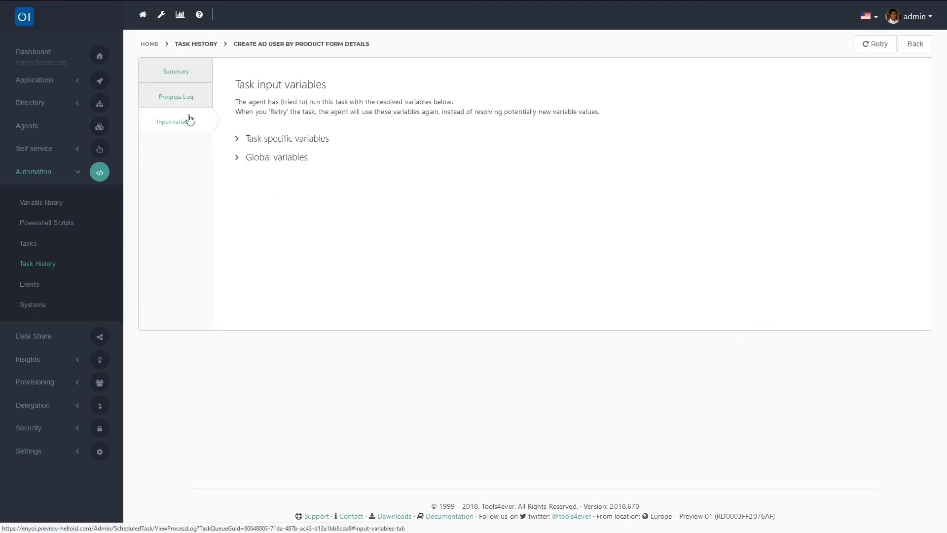
pyautogui.click(237, 139)
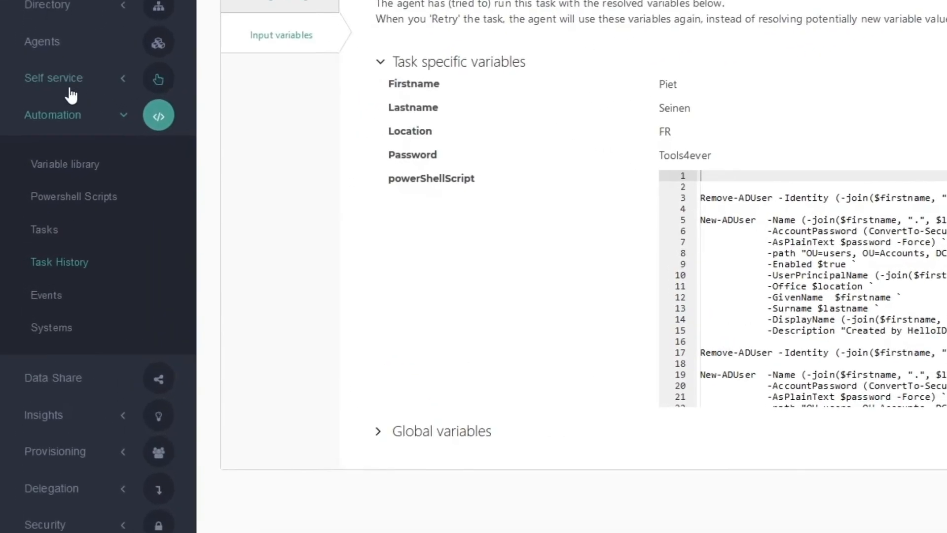
pyautogui.click(65, 89)
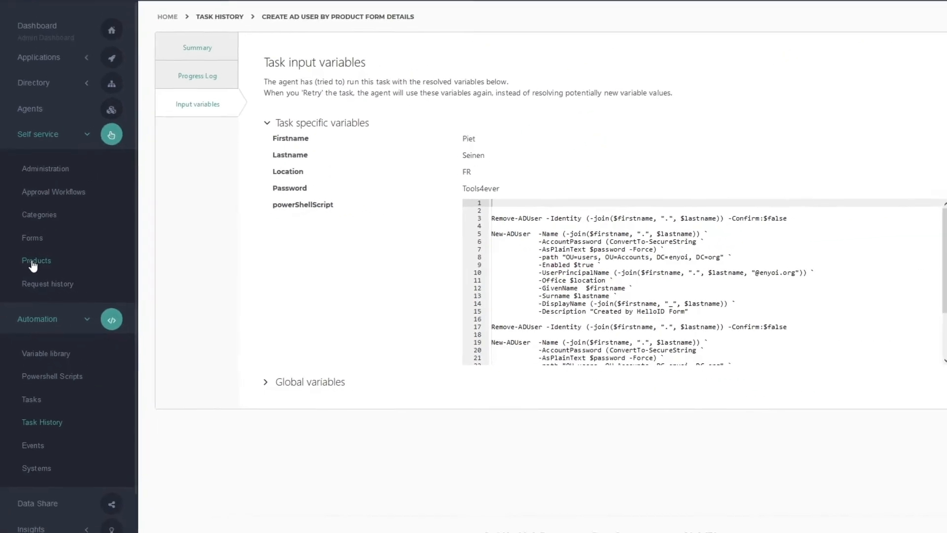
# - Change the Create AD user product's approval workflow from Auto Approve to Approve by Manager
pyautogui.click(33, 264)
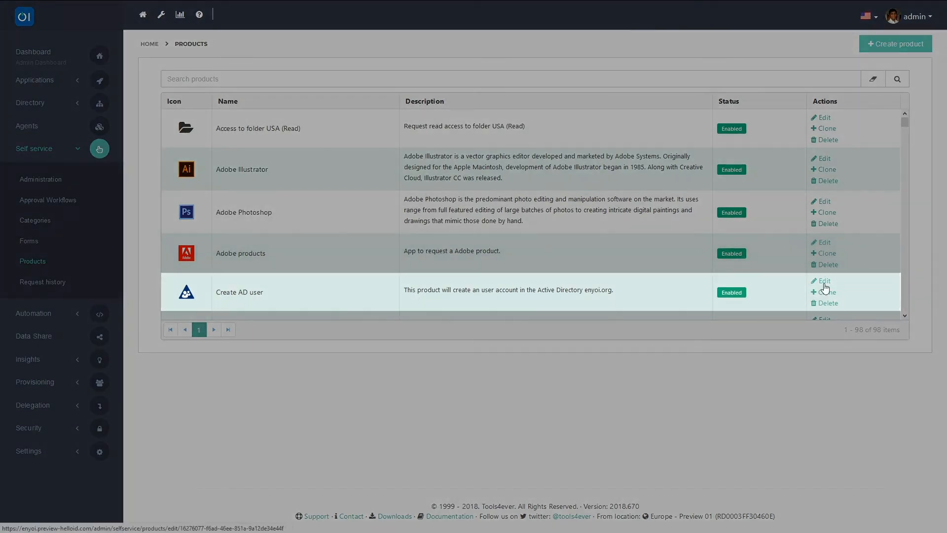
pyautogui.click(823, 282)
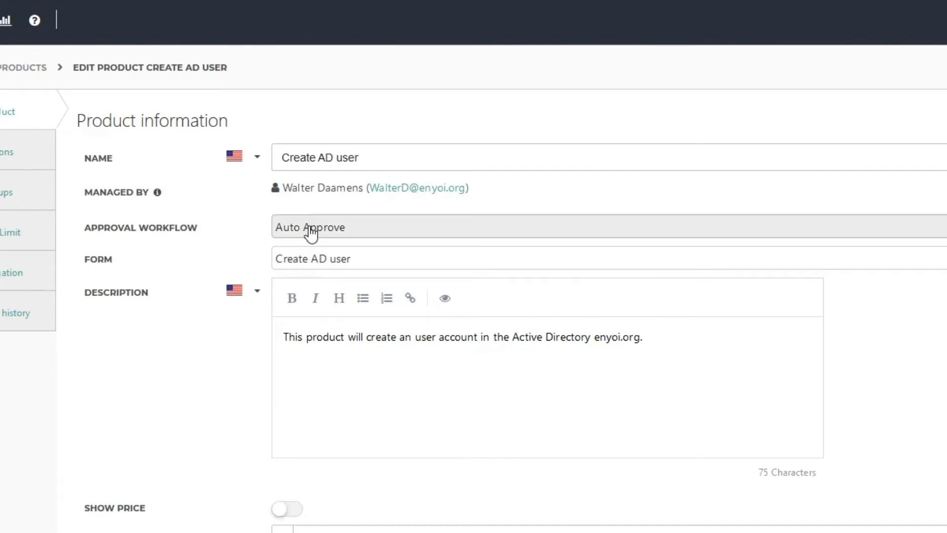
pyautogui.click(344, 229)
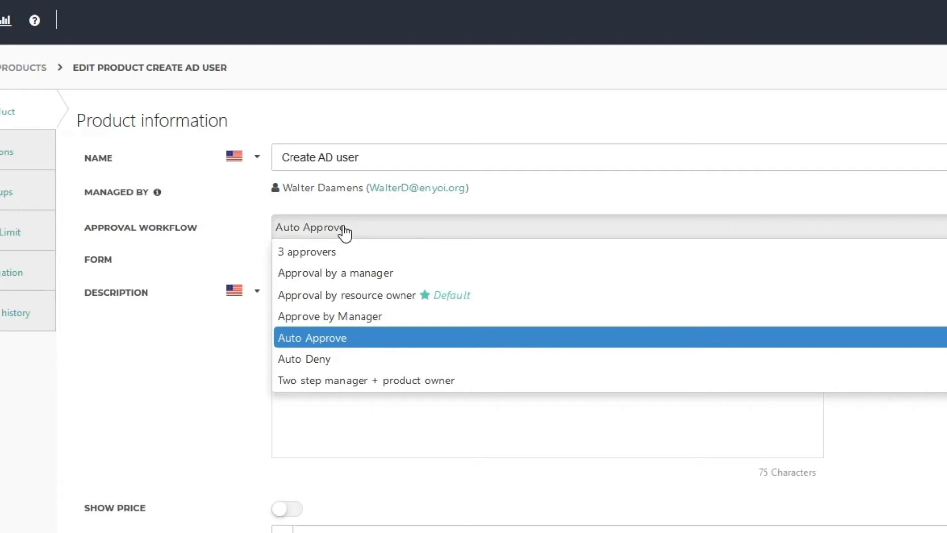
pyautogui.click(346, 316)
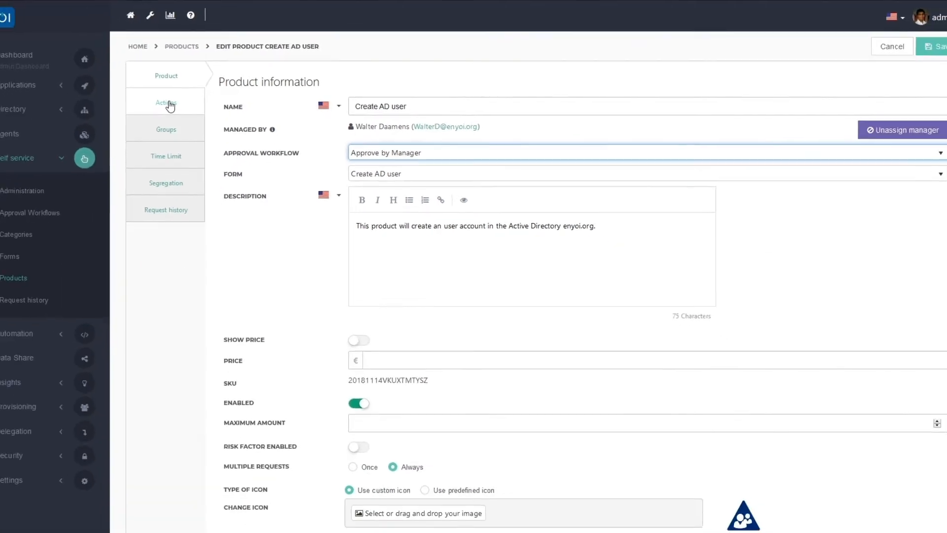
# - Review the product's Actions, then bring up the self-service Forms list
pyautogui.click(170, 105)
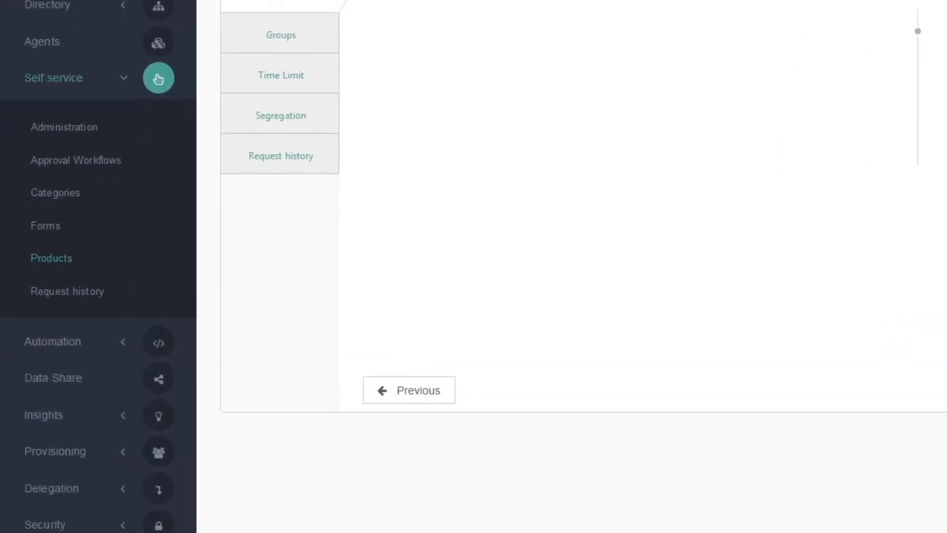
pyautogui.click(47, 228)
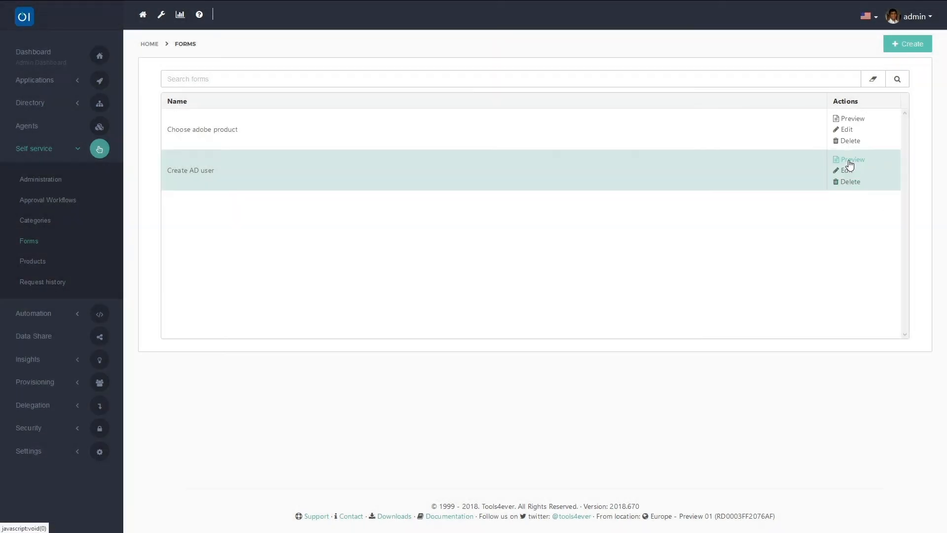
# - Preview the Create AD user form's fields, then open it in the form designer
pyautogui.click(849, 160)
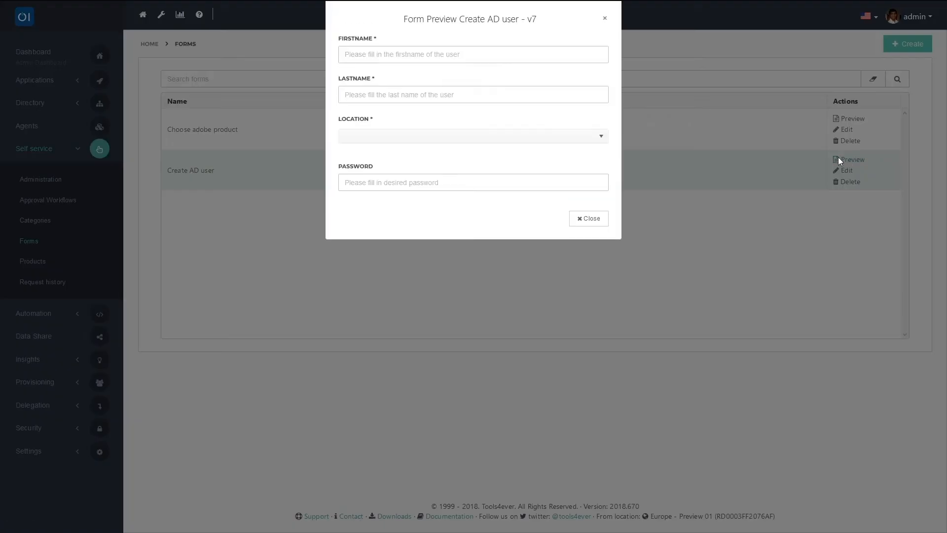
pyautogui.click(604, 21)
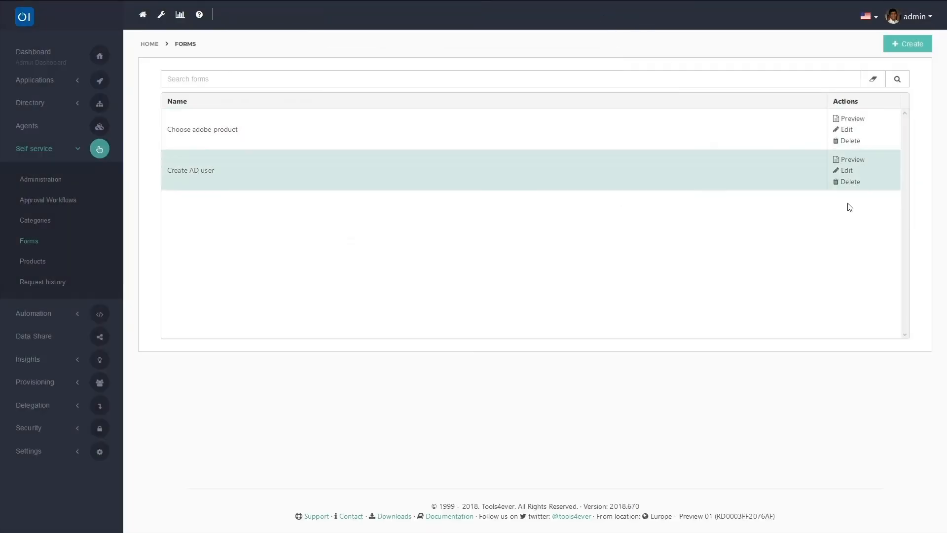
pyautogui.click(847, 172)
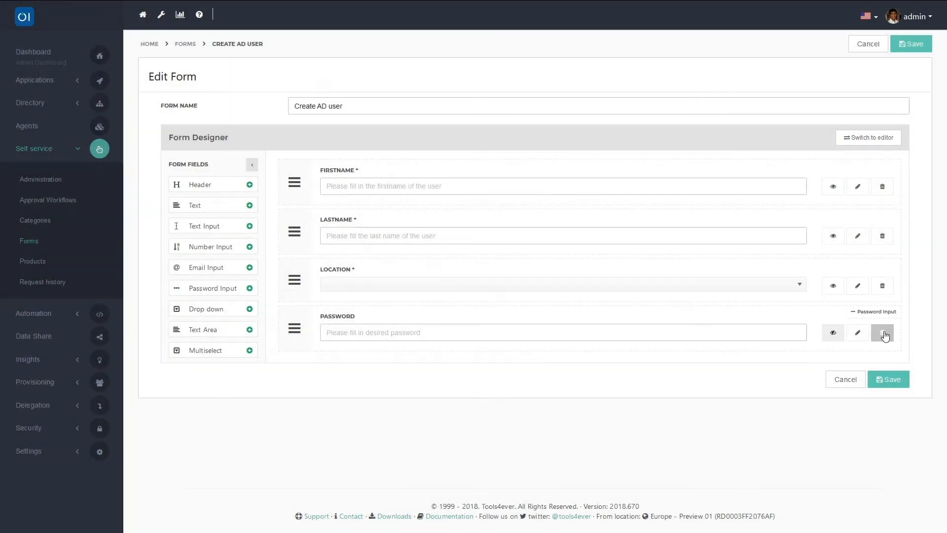
# - Delete the old Password field, add a Password Input below Location, and open its settings
pyautogui.click(882, 332)
pyautogui.click(586, 67)
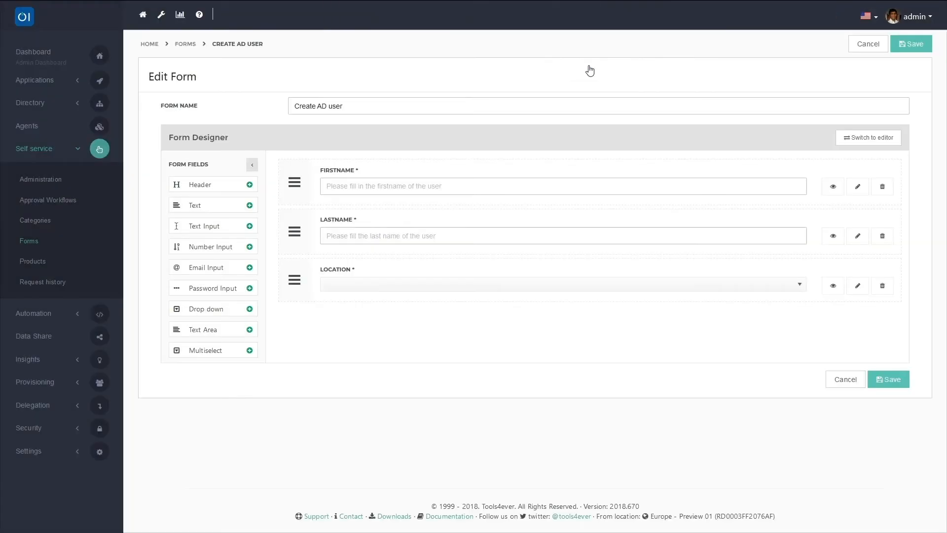
pyautogui.moveTo(236, 289); pyautogui.dragTo(353, 349)
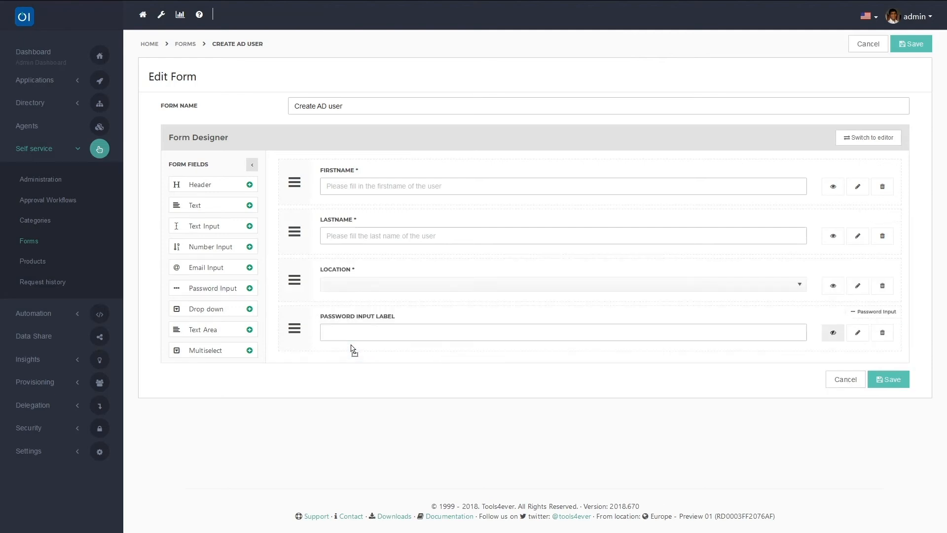
pyautogui.click(859, 335)
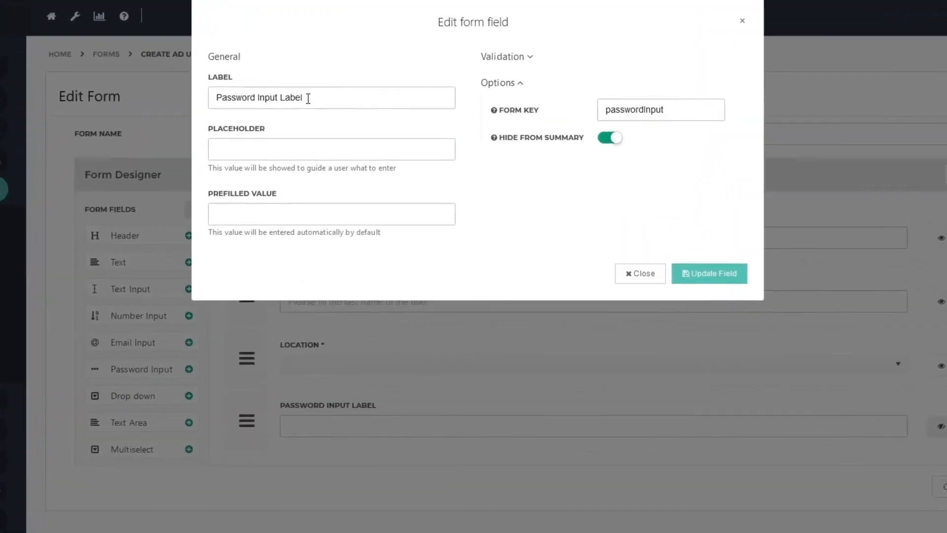
# - Set the field label, placeholder 'Fill in the password' and a prefilled default password
pyautogui.moveTo(308, 99); pyautogui.dragTo(197, 113)
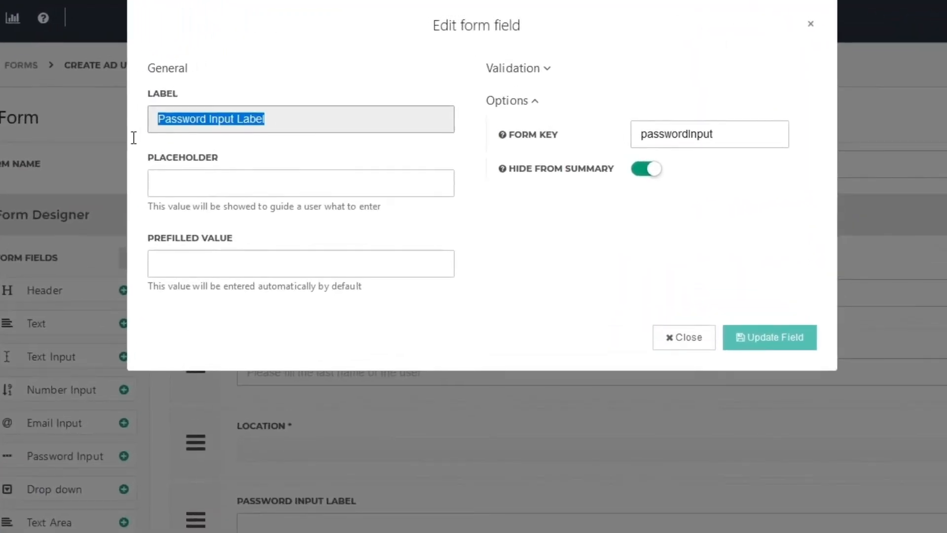
pyautogui.write('Password')
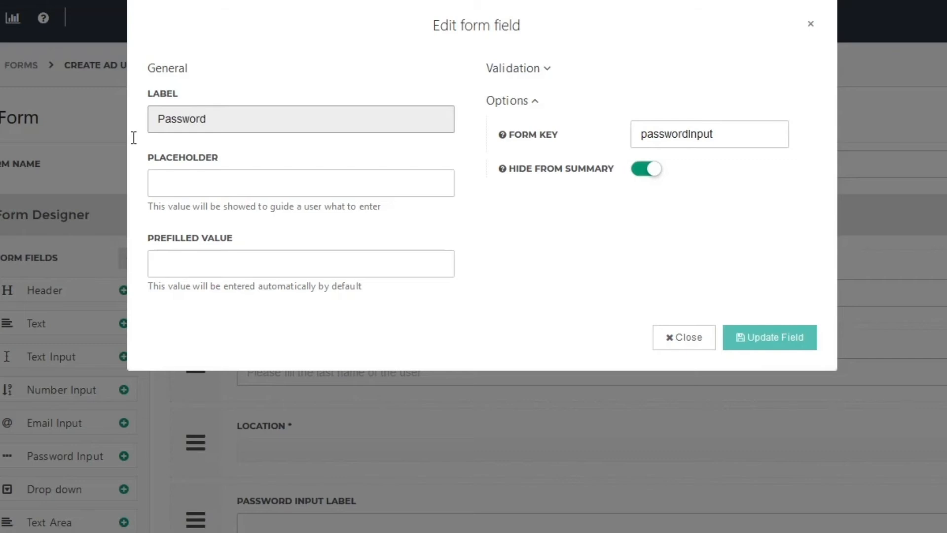
pyautogui.click(185, 179)
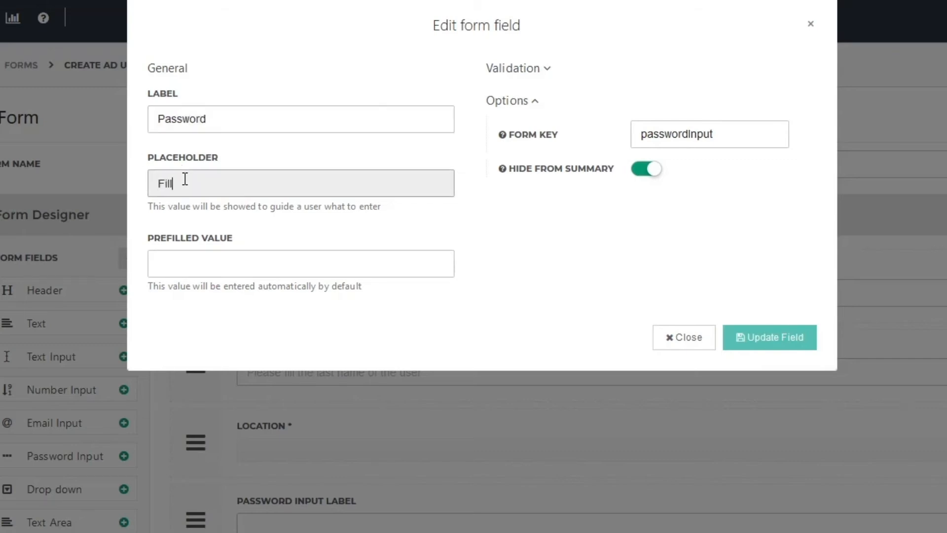
pyautogui.write('Fill in the password')
pyautogui.click(227, 271)
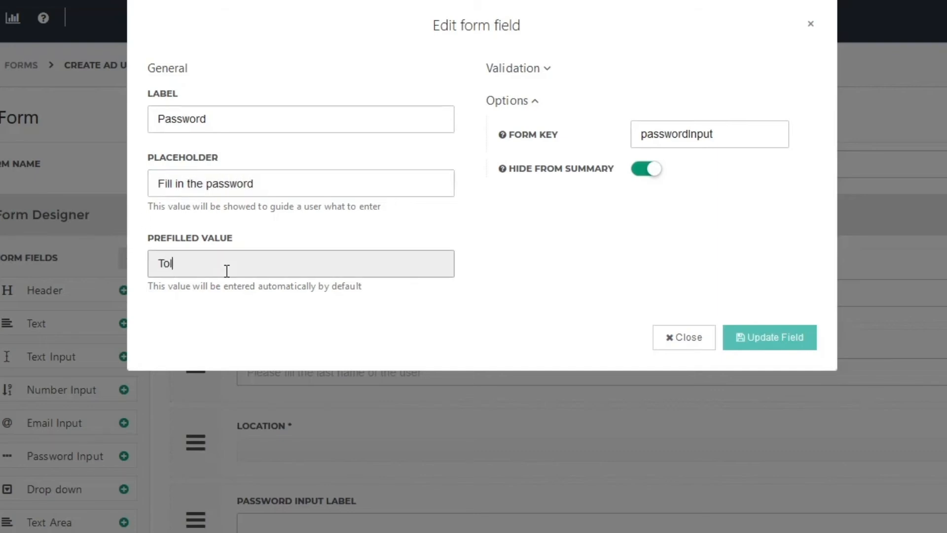
pyautogui.write('Tol')
pyautogui.press('BackSpace')
pyautogui.press('BackSpace')
pyautogui.press('BackSpace')
pyautogui.write('Tools4ever')
# - Make the field required with minimum length 5 and form key 'password', then save it
pyautogui.click(542, 68)
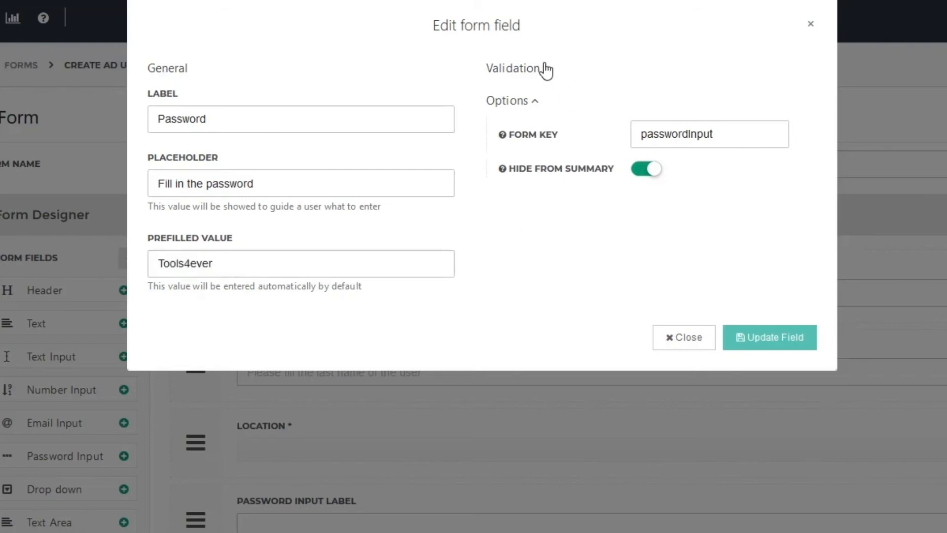
pyautogui.click(650, 102)
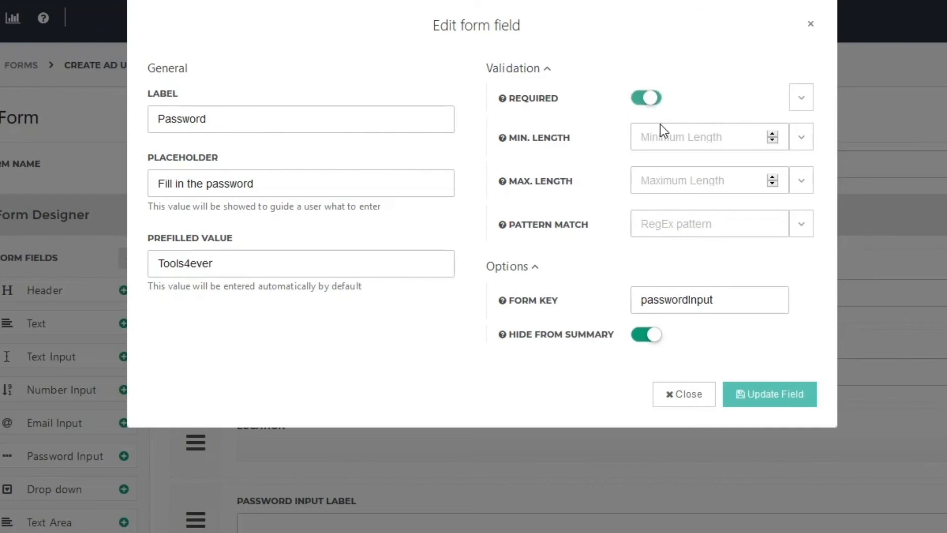
pyautogui.click(664, 133)
pyautogui.write('5')
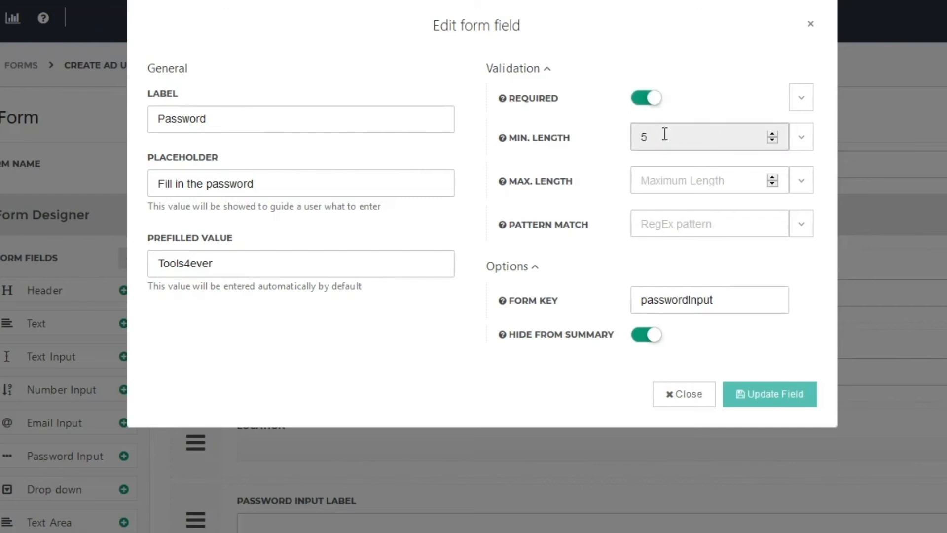
pyautogui.moveTo(729, 298); pyautogui.dragTo(578, 299)
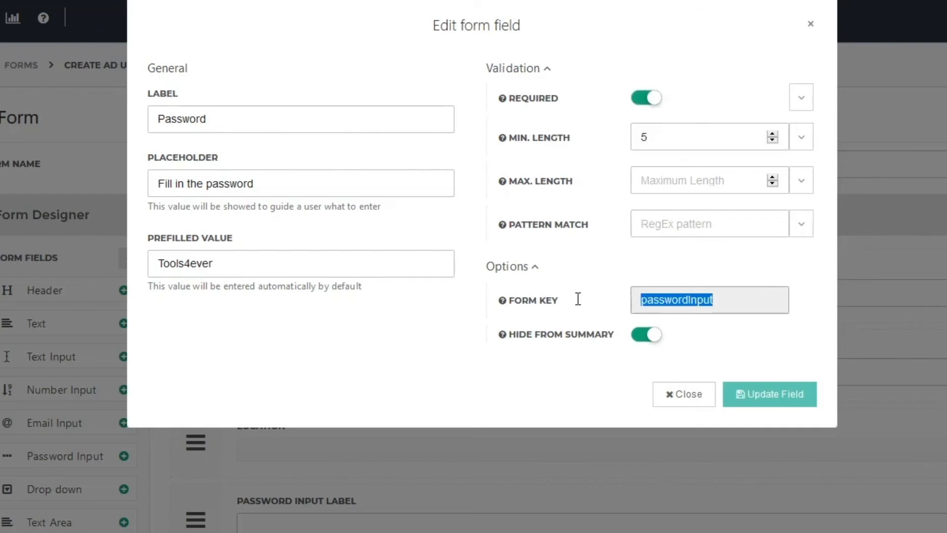
pyautogui.write('password')
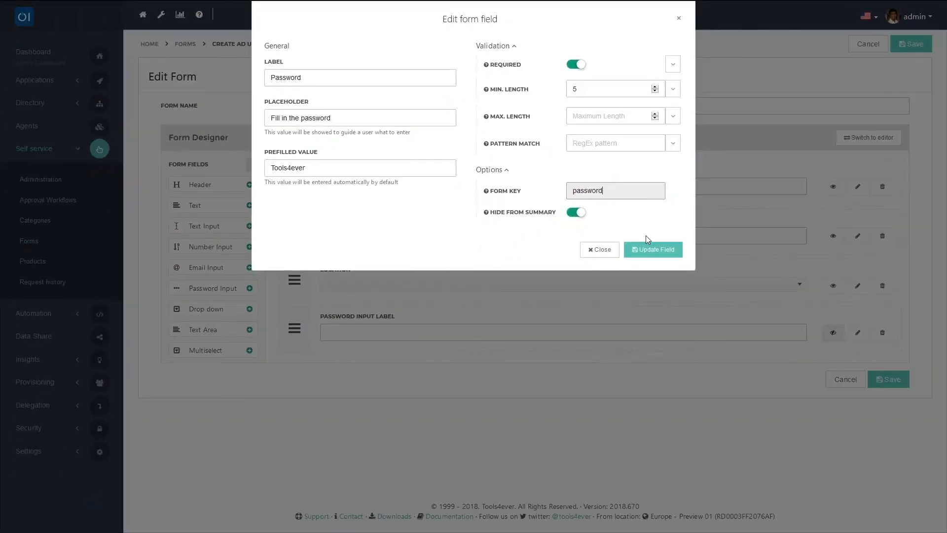
pyautogui.click(644, 251)
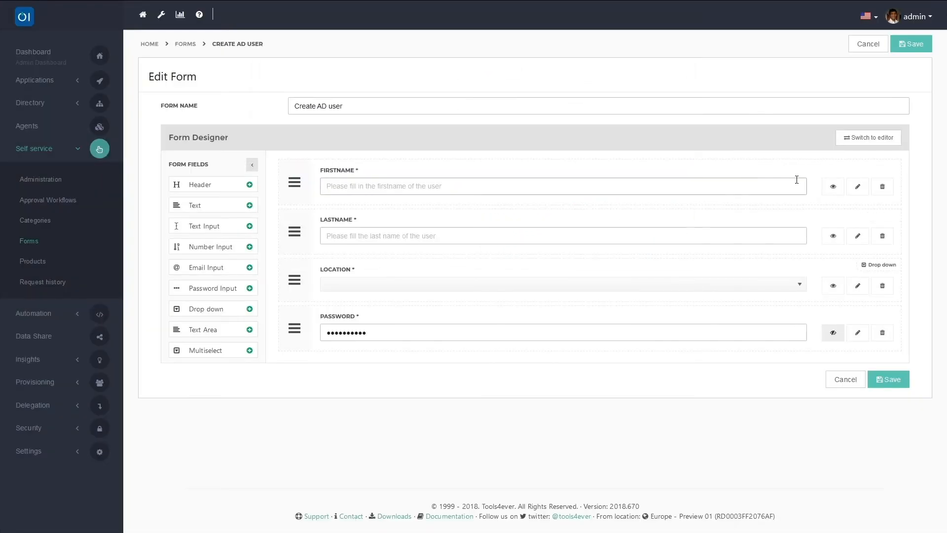
# - Switch to the JSON editor and fill the preview with a sample first name, last name and location USA
pyautogui.click(868, 140)
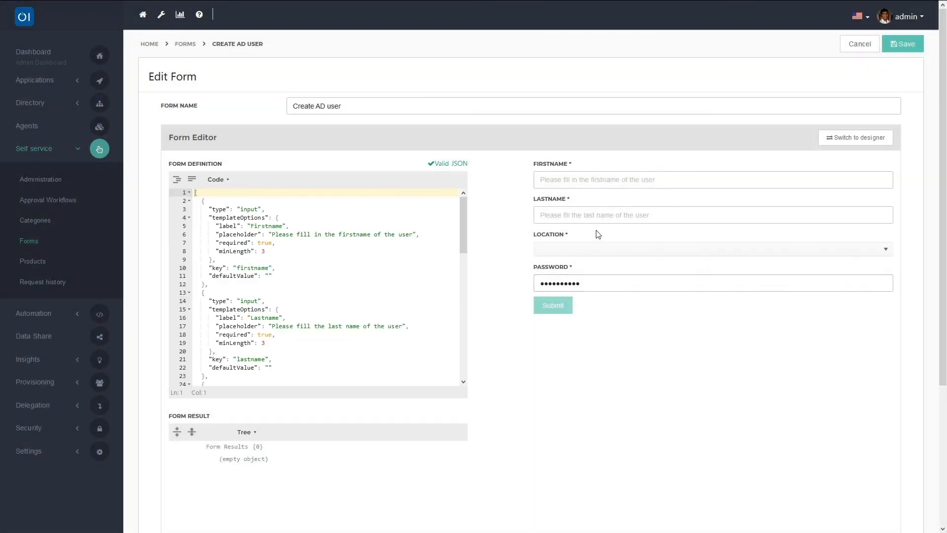
pyautogui.click(570, 185)
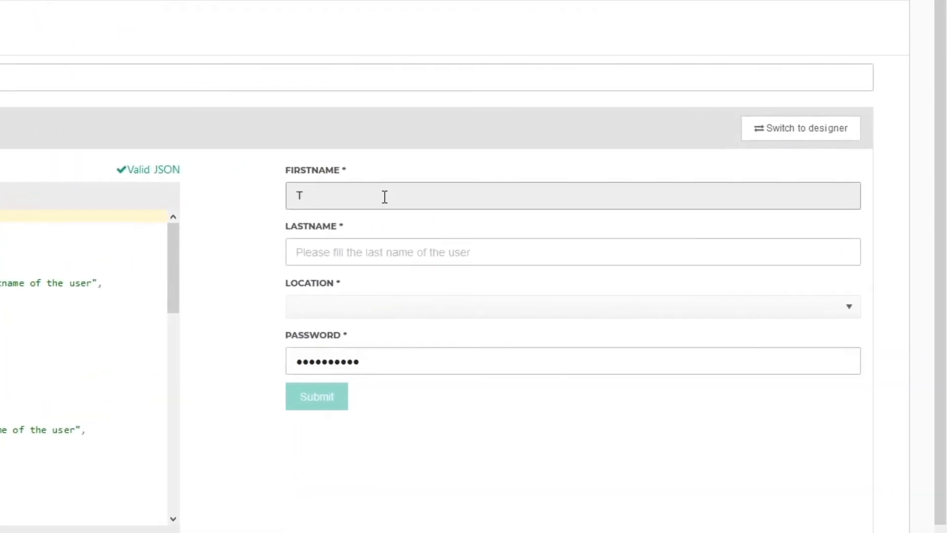
pyautogui.press('Tab')
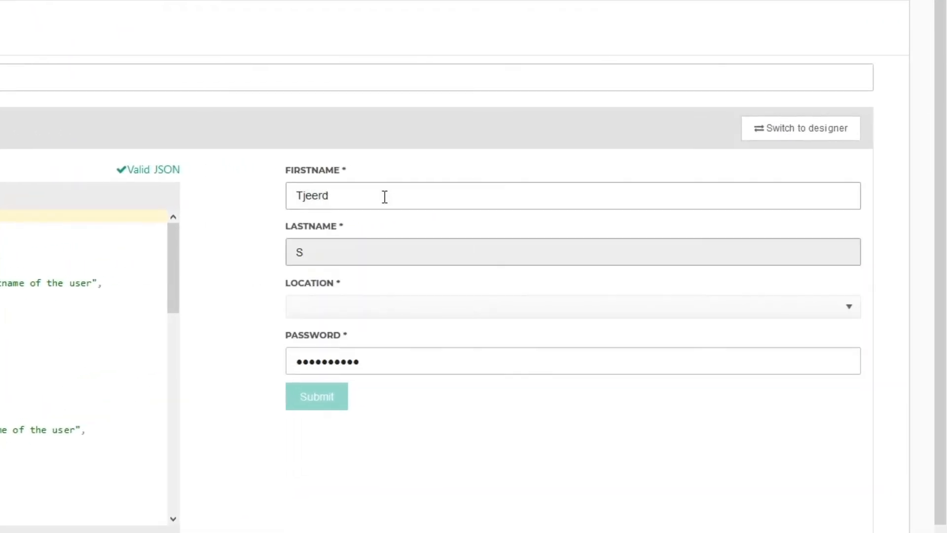
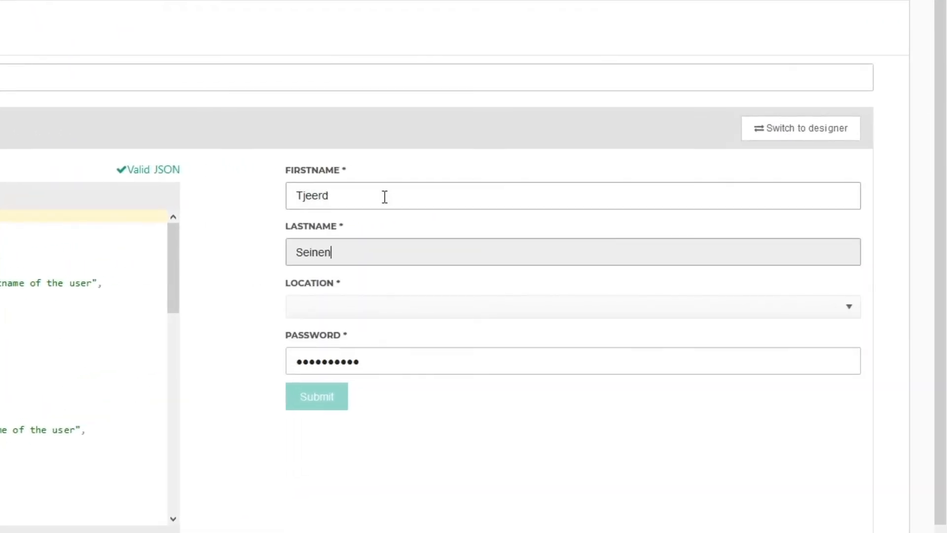
pyautogui.click(333, 306)
pyautogui.click(326, 373)
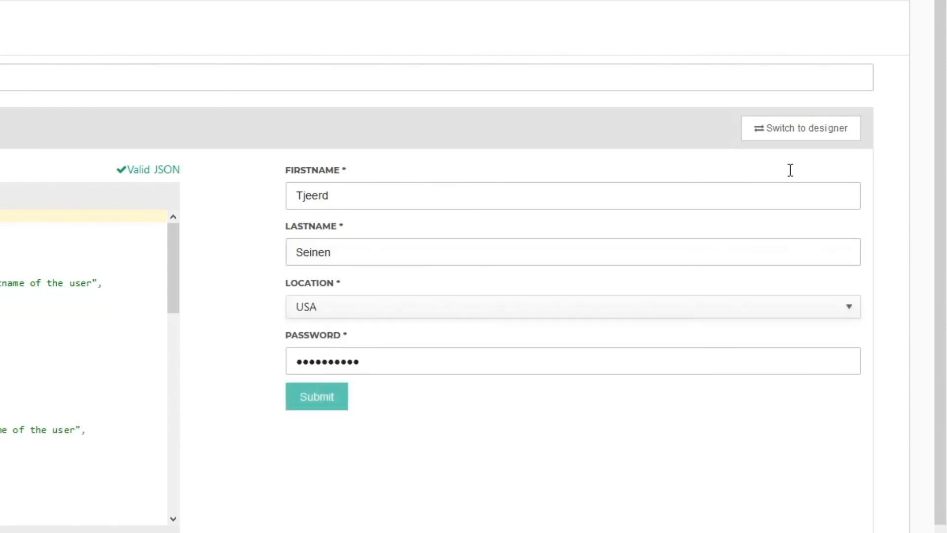
# - Submit the test form, change the password, and resubmit so the result lists all four values
pyautogui.click(311, 403)
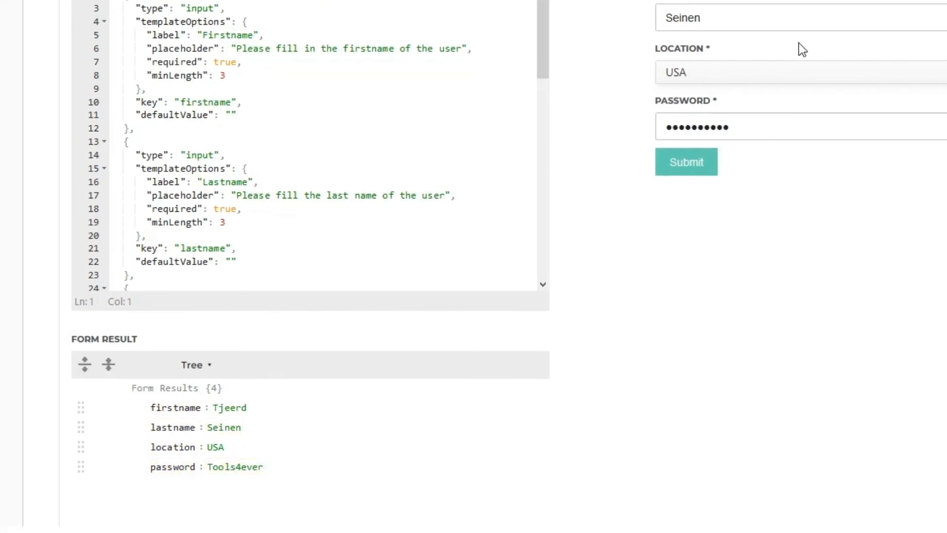
pyautogui.click(762, 123)
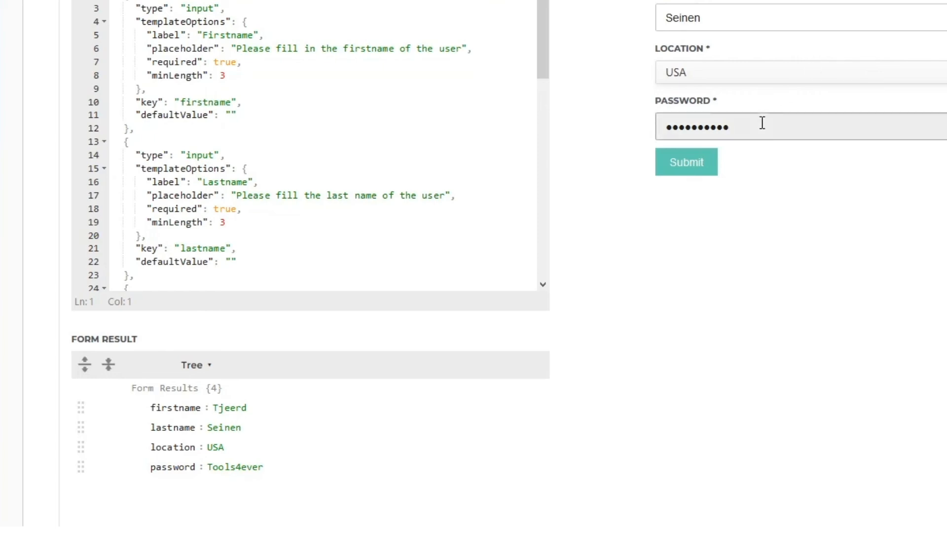
pyautogui.click(680, 166)
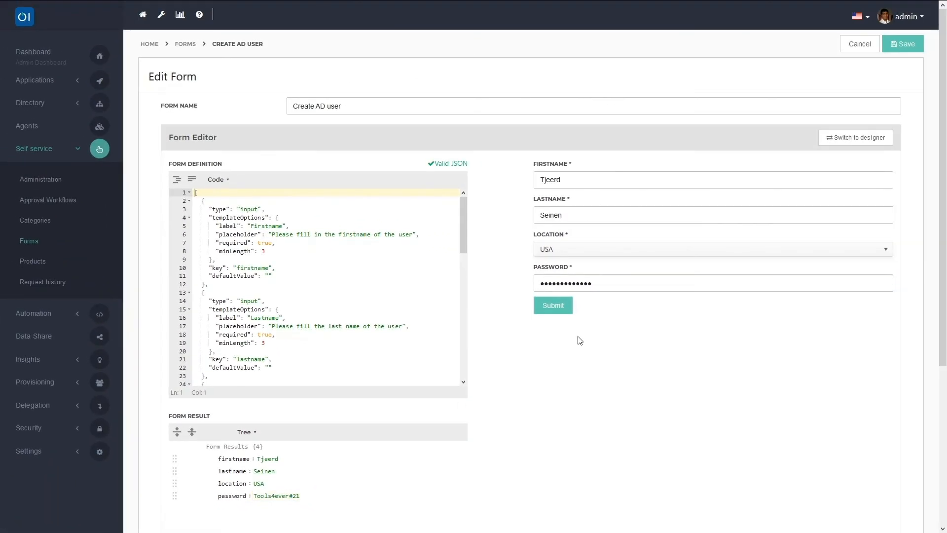
# - Return the form to designer view and go to the Self service Products list
pyautogui.click(845, 139)
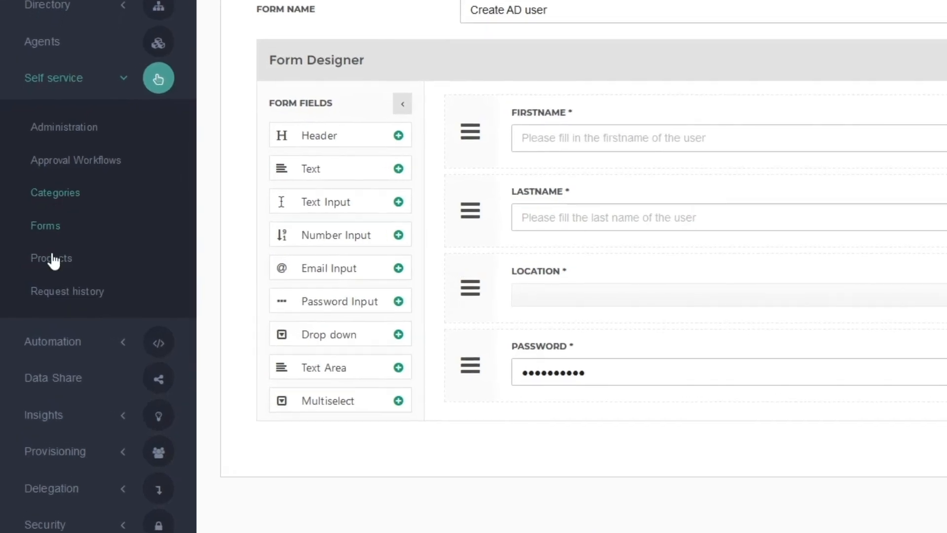
pyautogui.click(53, 264)
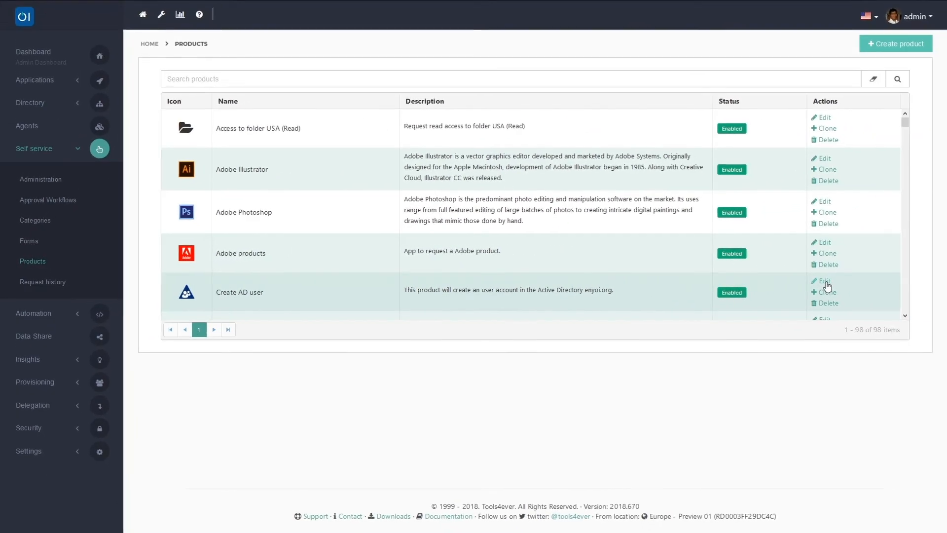
# - Open the Create AD user product's Approved action and view its Variables mapped to form fields
pyautogui.click(825, 283)
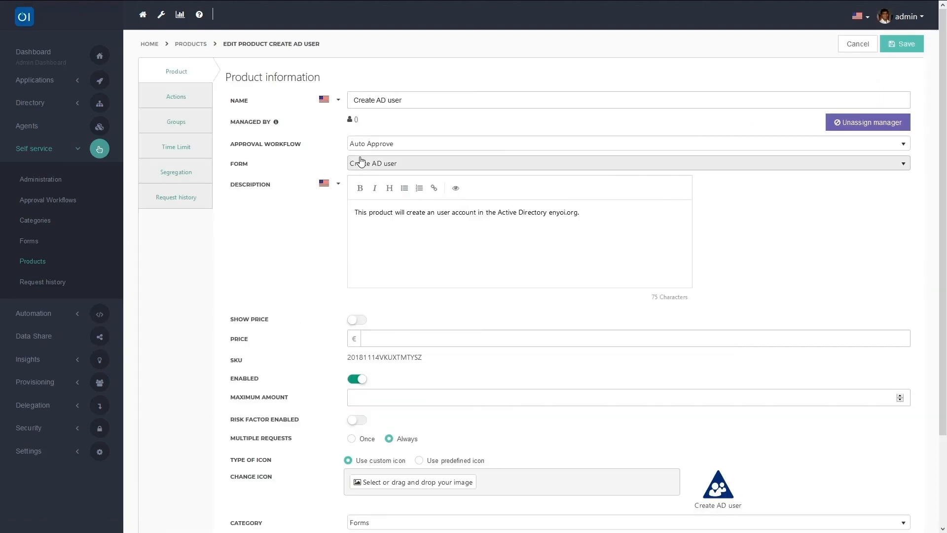
pyautogui.click(177, 95)
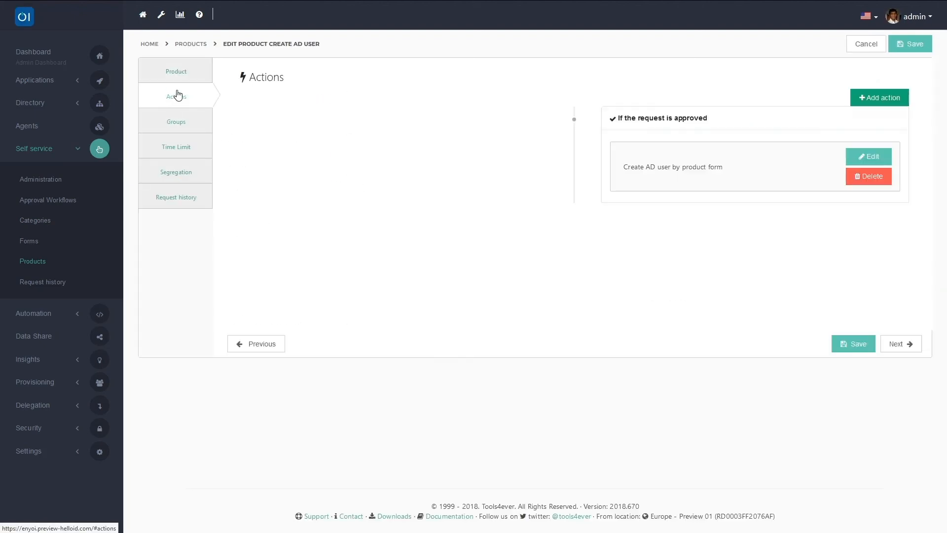
pyautogui.click(868, 160)
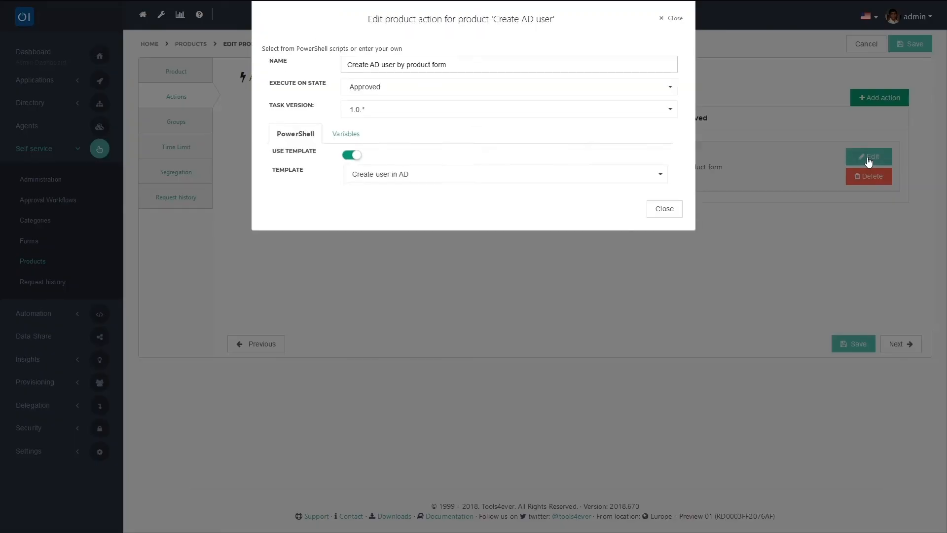
pyautogui.click(349, 136)
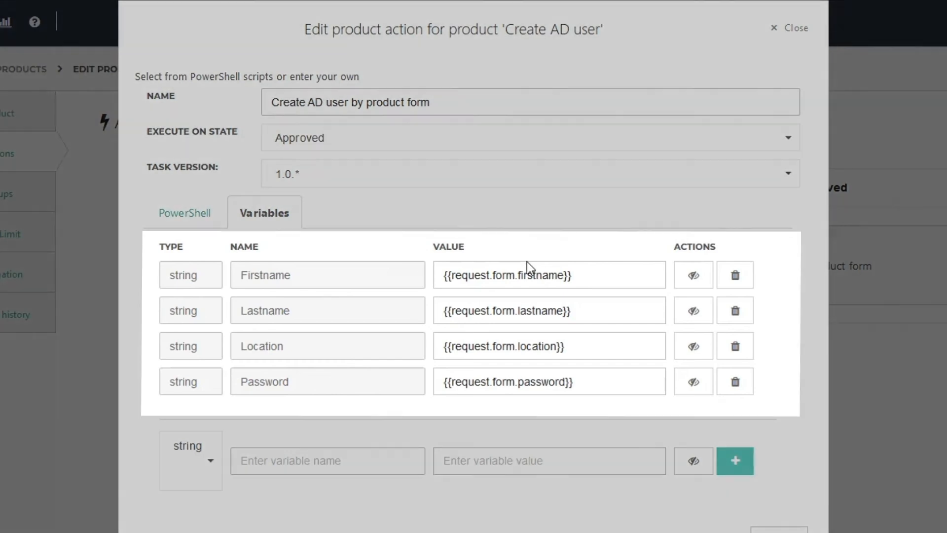